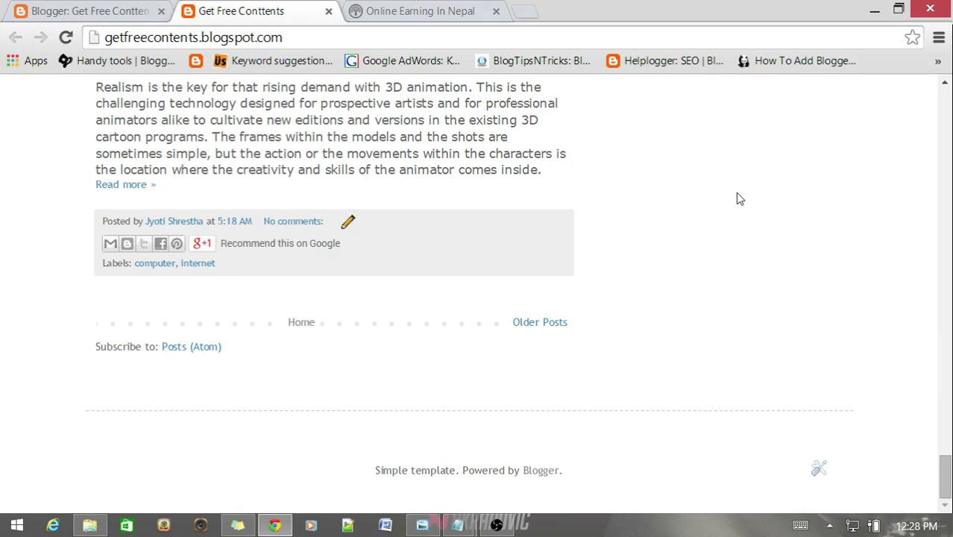
Compare the numbered page bar example site with the Get Free Conttents blog.
click(464, 9)
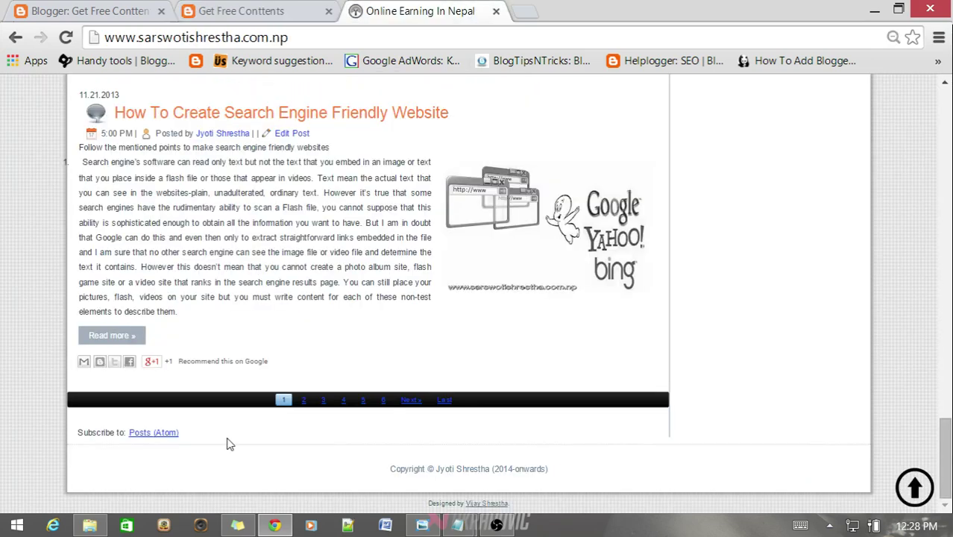
click(291, 11)
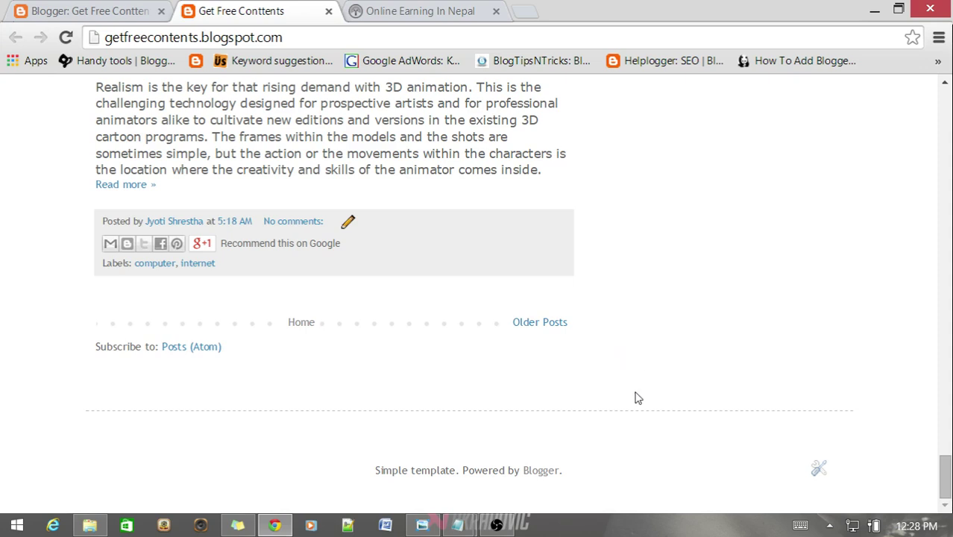
scroll(638, 399, up, 1)
scroll(638, 399, down, 1)
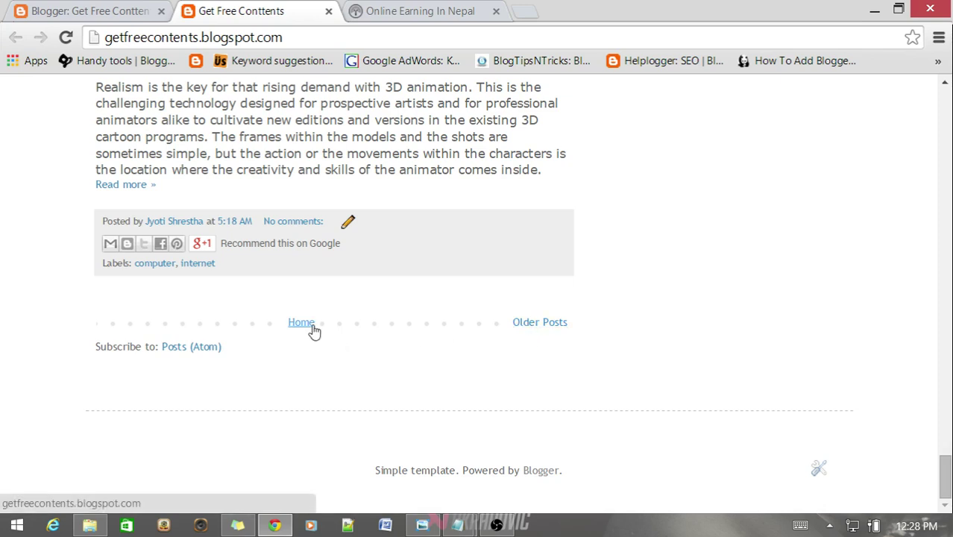
click(450, 13)
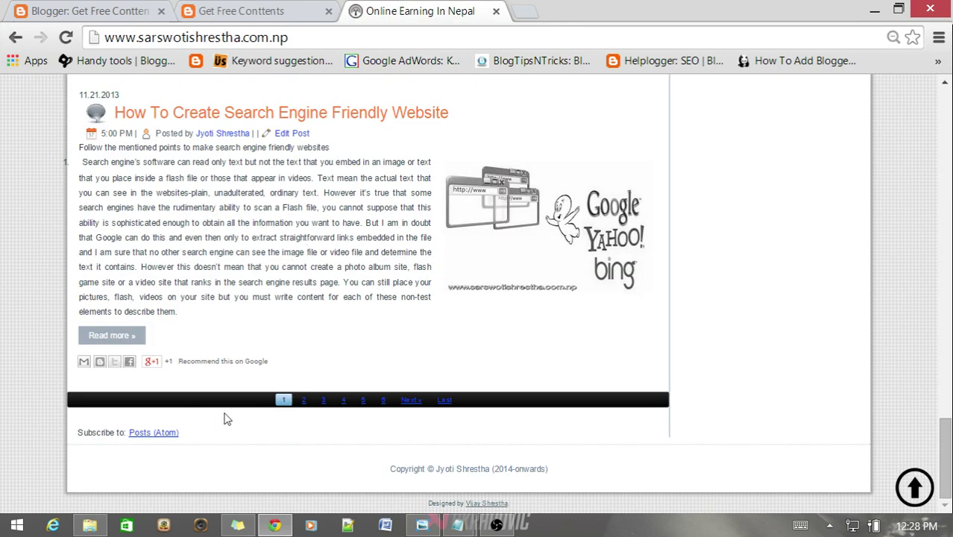
click(291, 9)
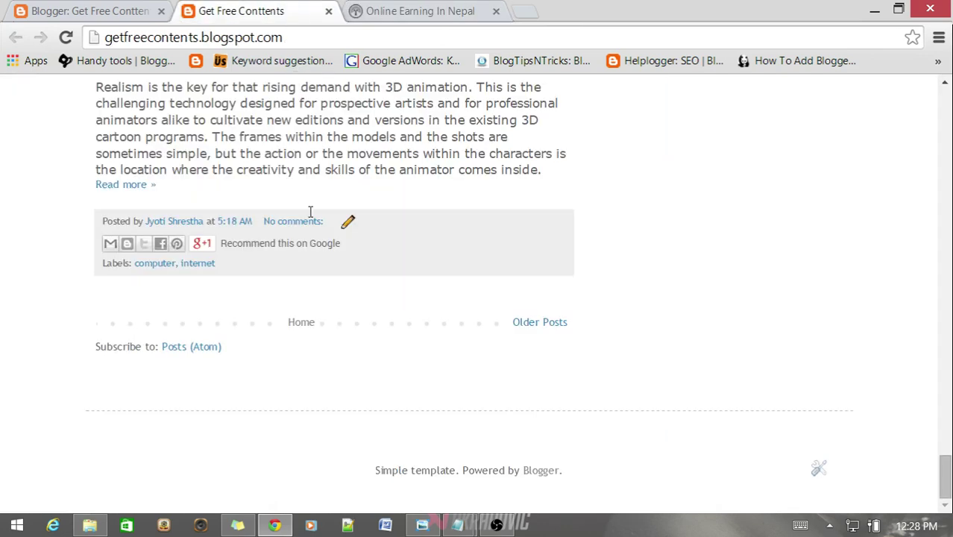
Review the note listing the CSS and Javascript lines.
click(238, 526)
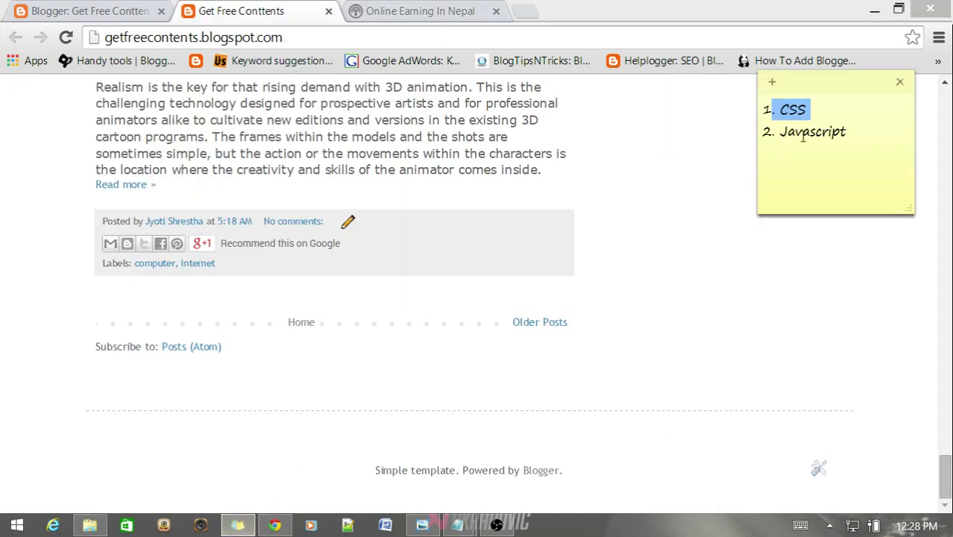
drag(817, 104, 742, 125)
drag(857, 130, 751, 135)
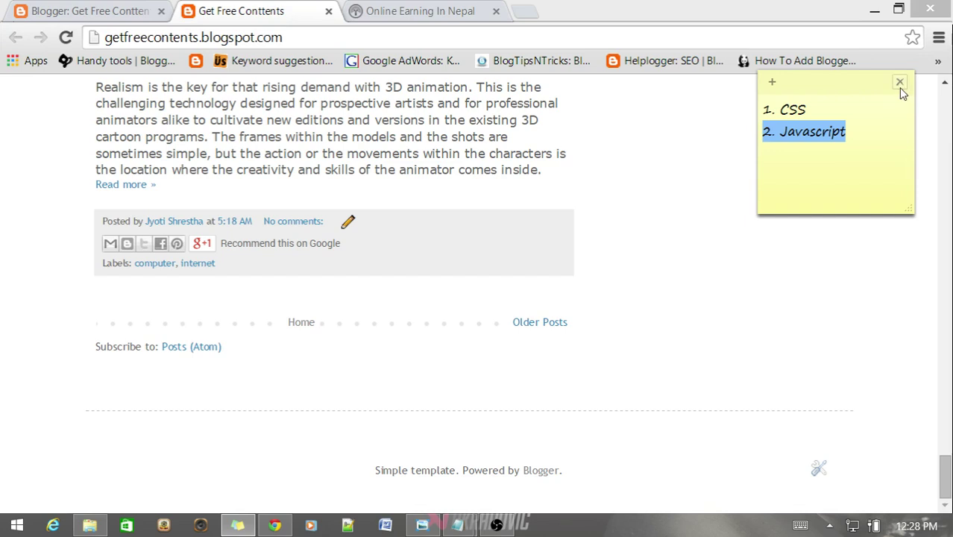
click(239, 527)
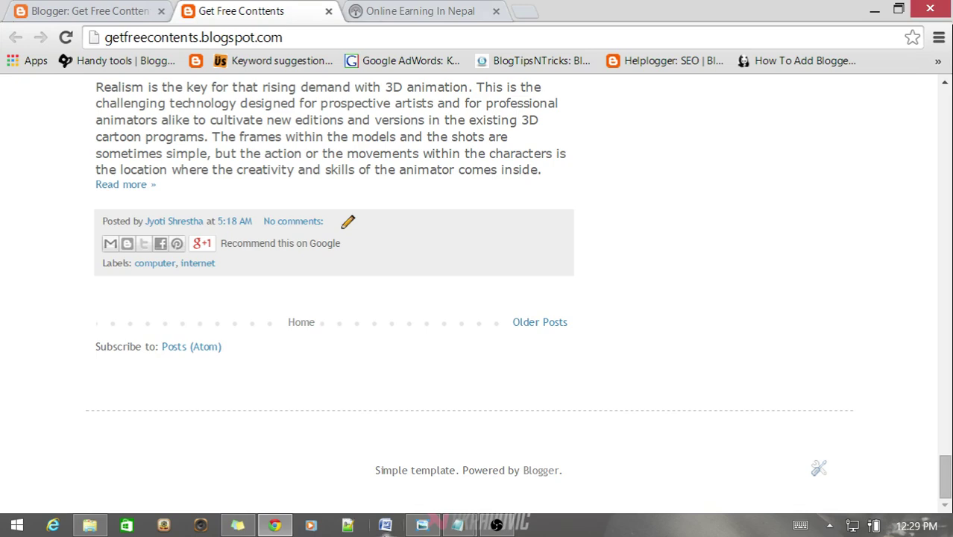
In Javascript.txt, mark the </body> tag where the pager code goes.
key(alt+Tab)
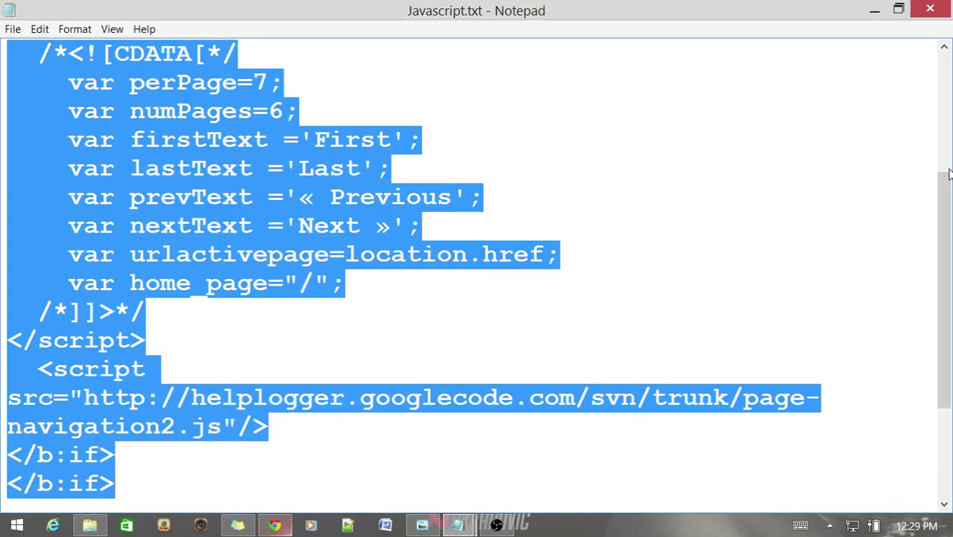
scroll(502, 237, up, 3)
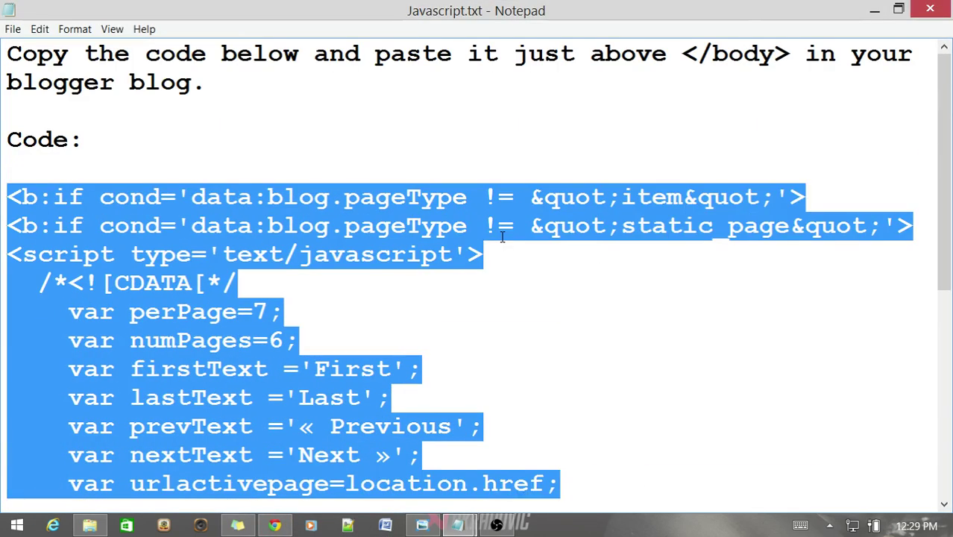
click(428, 136)
scroll(440, 186, down, 5)
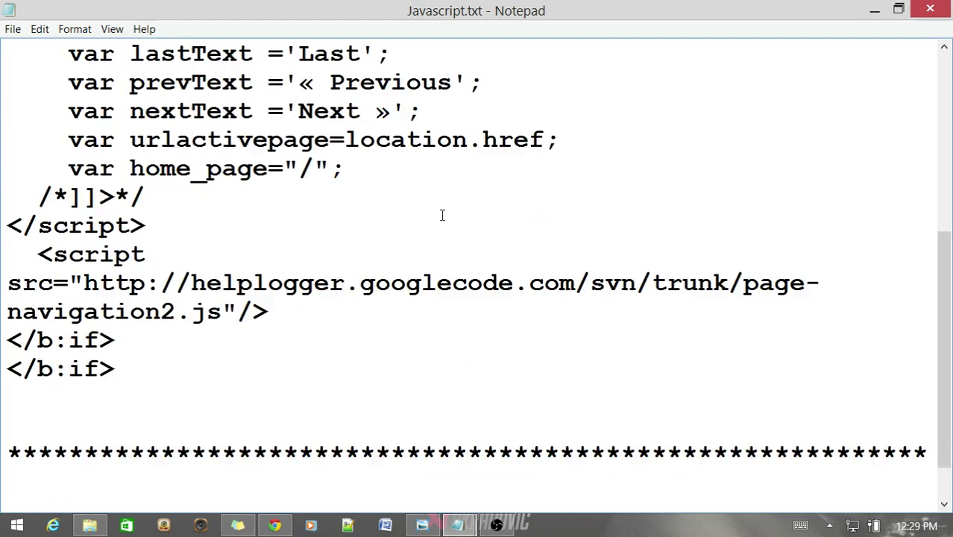
scroll(442, 217, up, 5)
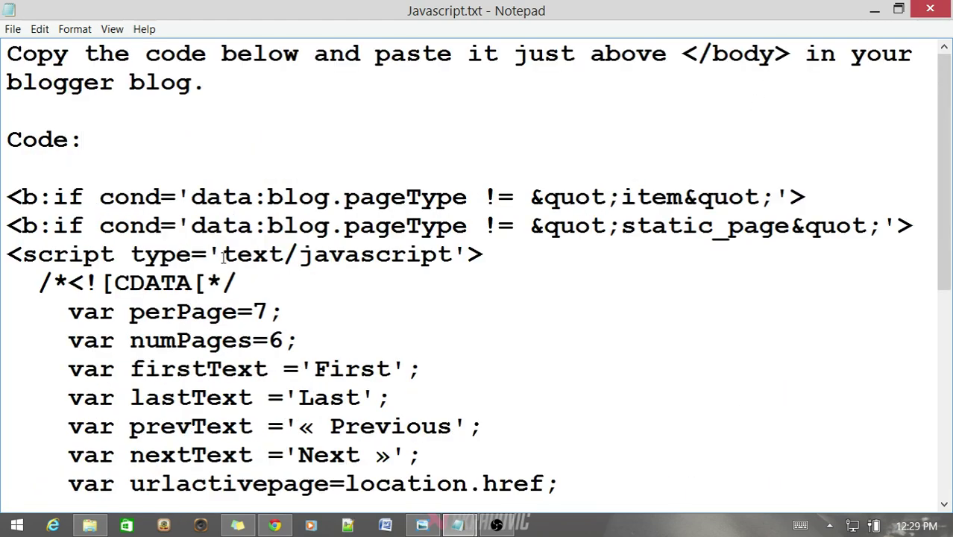
scroll(391, 294, down, 4)
scroll(391, 296, up, 3)
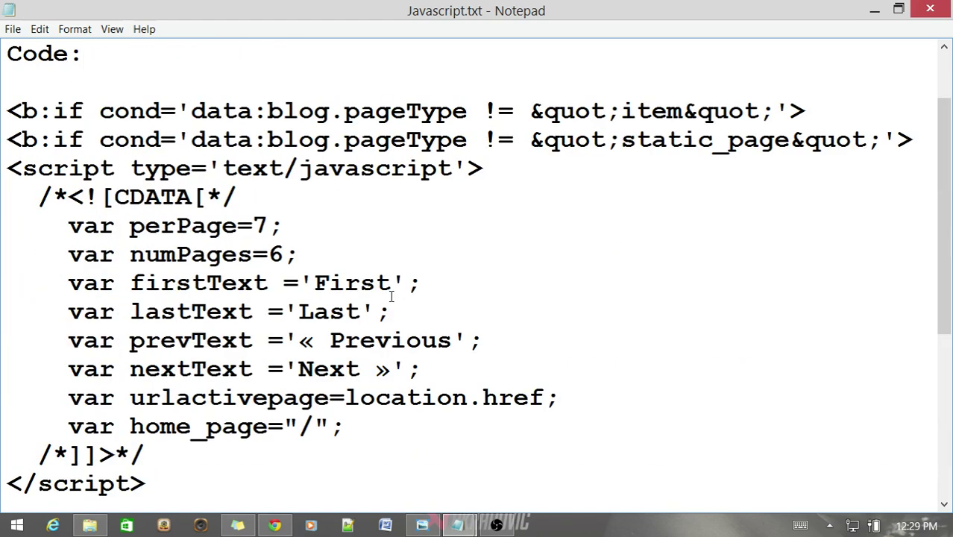
scroll(391, 297, down, 1)
scroll(391, 297, up, 2)
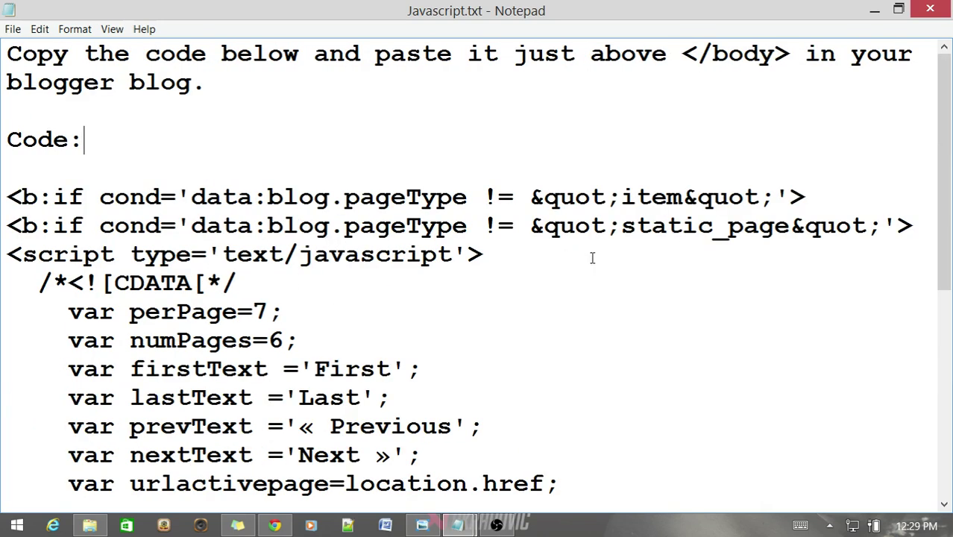
scroll(591, 257, down, 4)
scroll(591, 257, up, 4)
scroll(592, 257, down, 4)
scroll(592, 256, up, 4)
drag(791, 56, 686, 65)
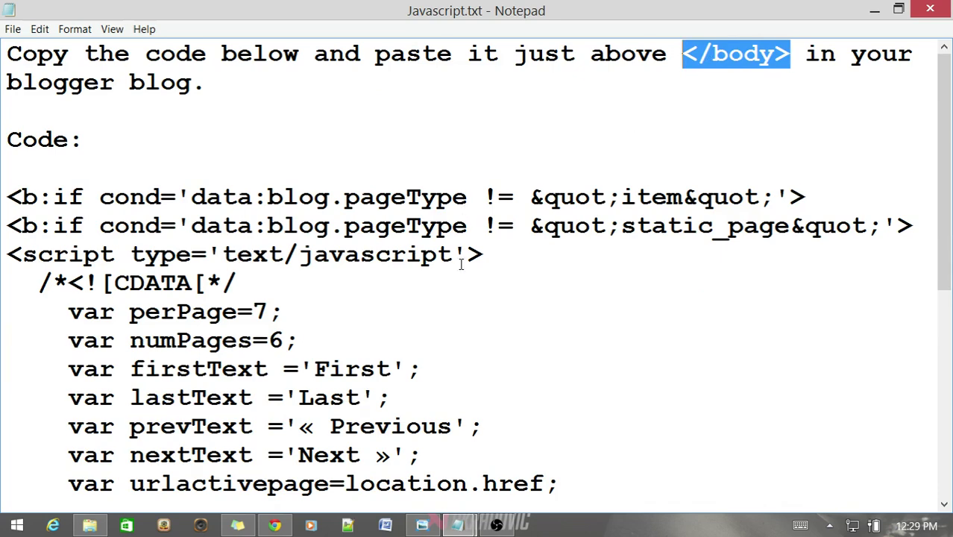
Point out the perPage=7 setting in the pager script.
scroll(461, 263, down, 2)
scroll(461, 262, up, 2)
scroll(461, 304, down, 2)
scroll(459, 306, up, 2)
scroll(460, 307, down, 1)
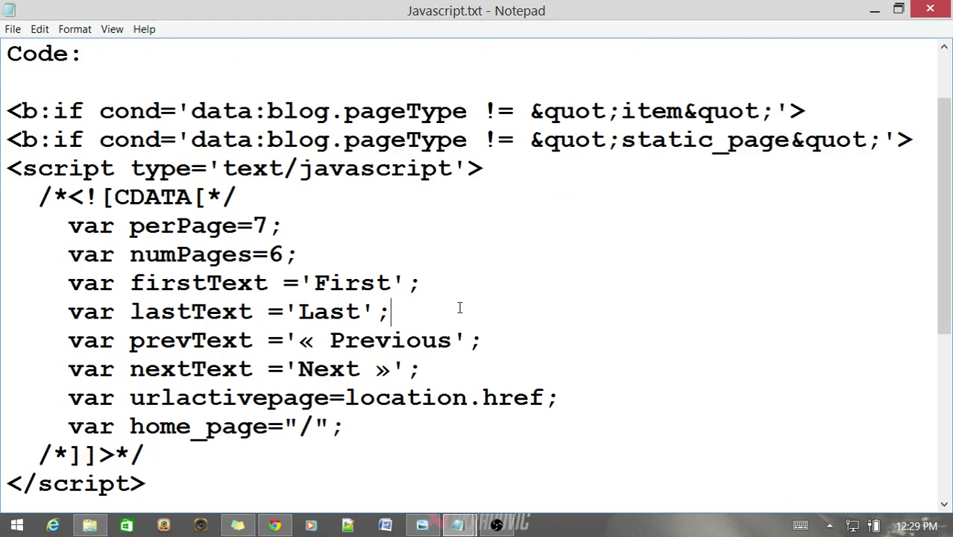
scroll(459, 307, up, 1)
scroll(460, 307, down, 2)
scroll(345, 259, up, 2)
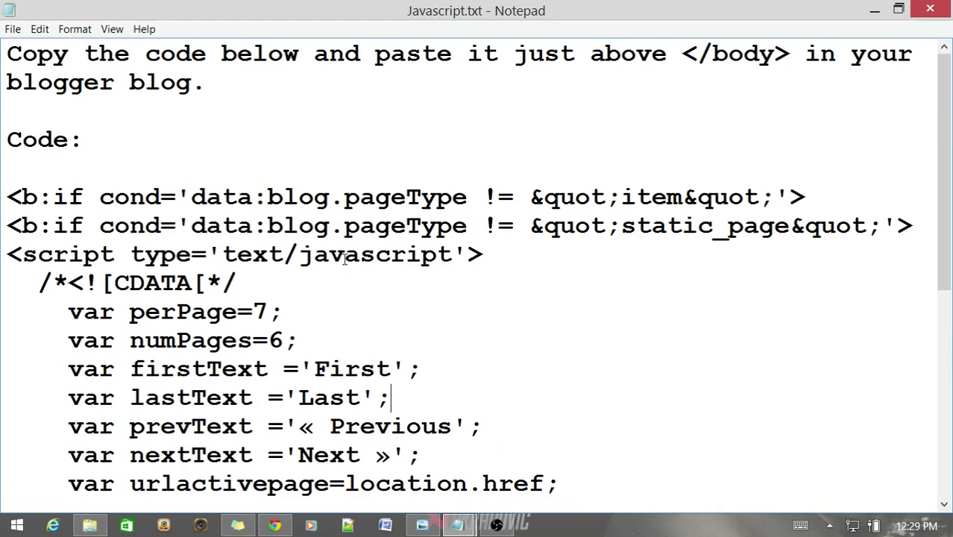
scroll(336, 290, down, 1)
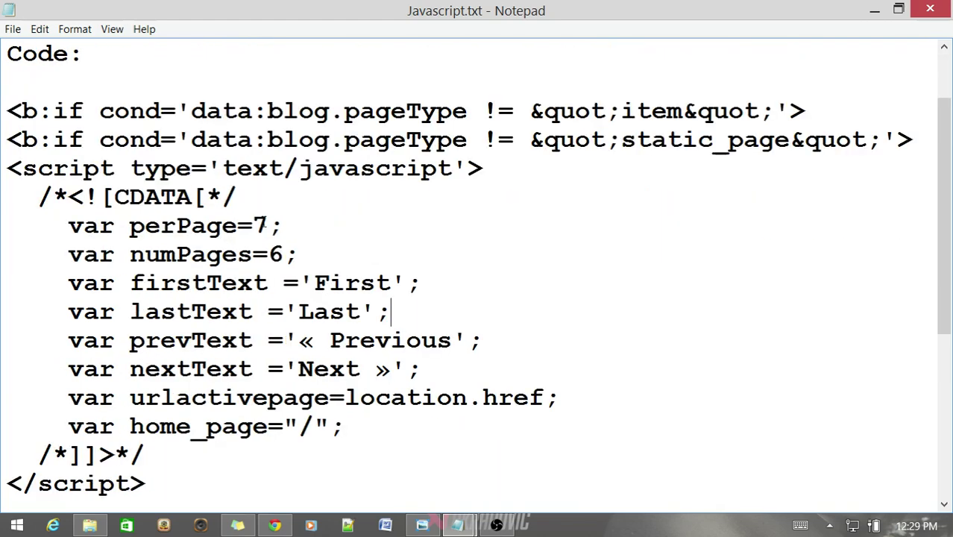
scroll(269, 225, up, 1)
scroll(269, 225, down, 2)
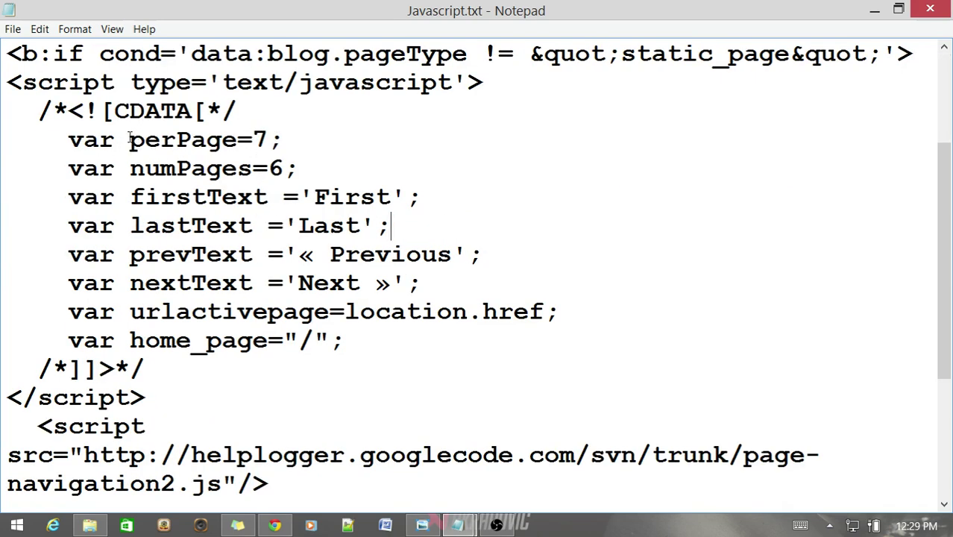
drag(130, 142, 254, 140)
click(298, 141)
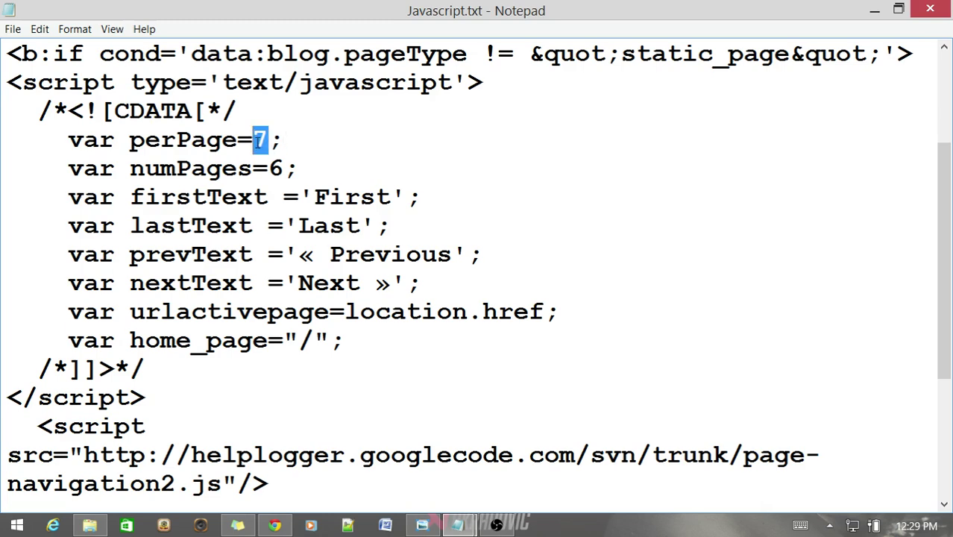
Confirm Blogger's Posts and comments setting shows at most 7 posts, then return to Javascript.txt.
click(273, 525)
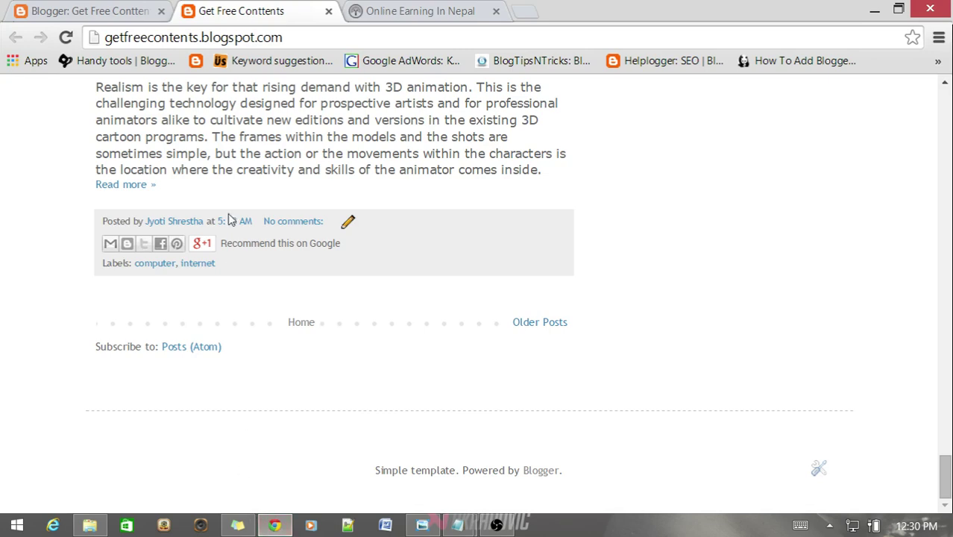
click(82, 11)
scroll(110, 343, down, 2)
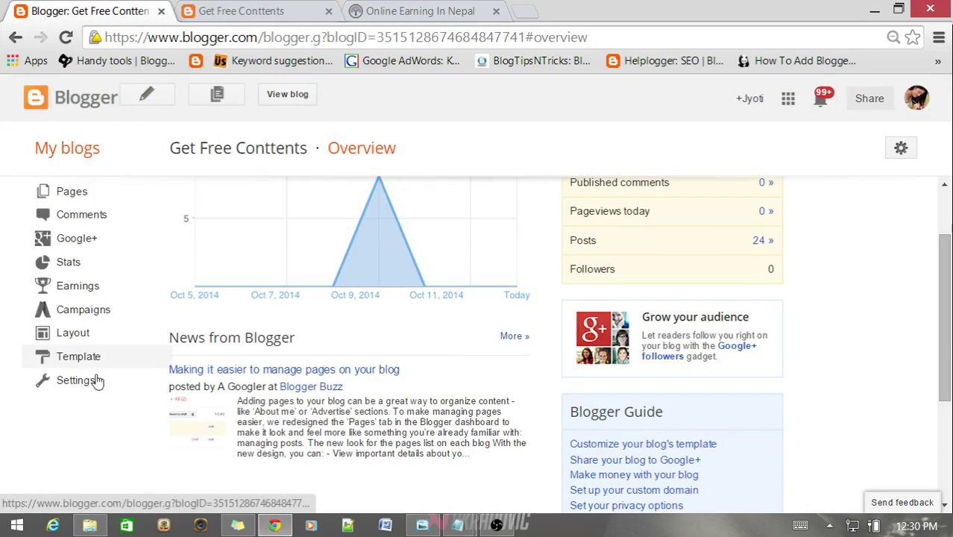
click(96, 380)
scroll(97, 382, down, 1)
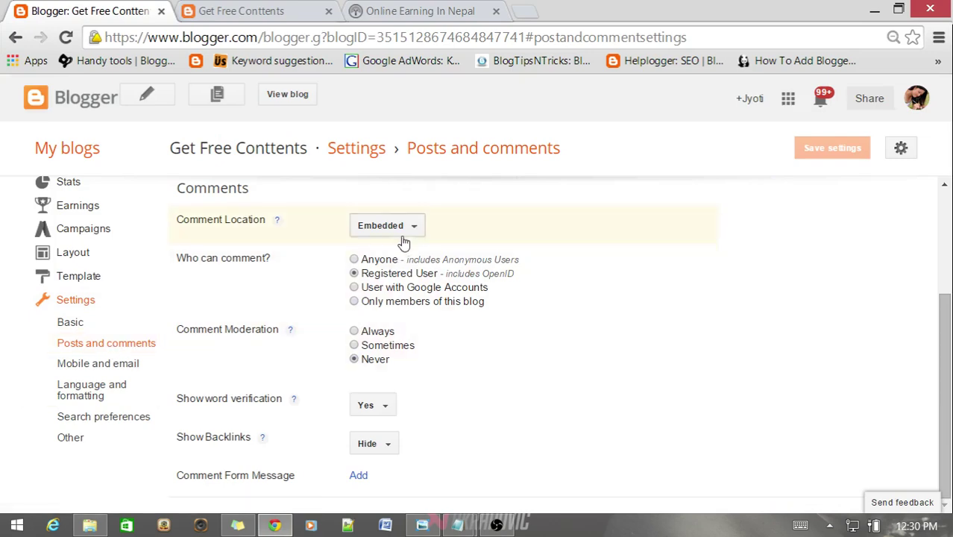
scroll(401, 252, up, 2)
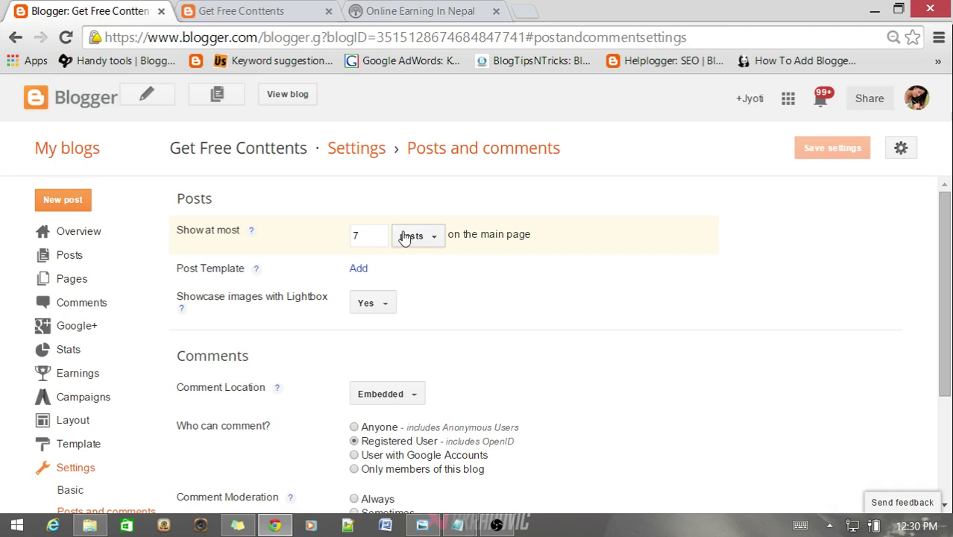
drag(386, 235, 323, 240)
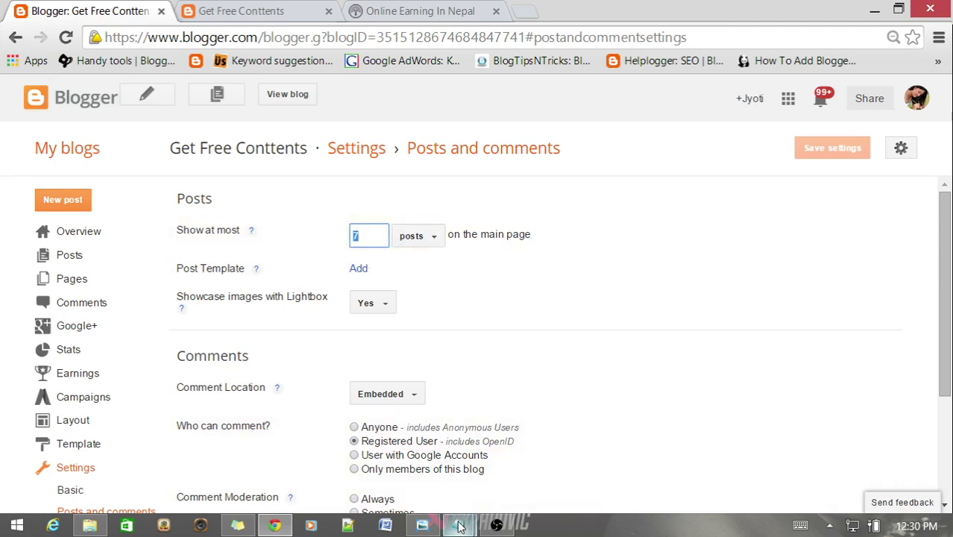
mouse_move(458, 525)
click(367, 488)
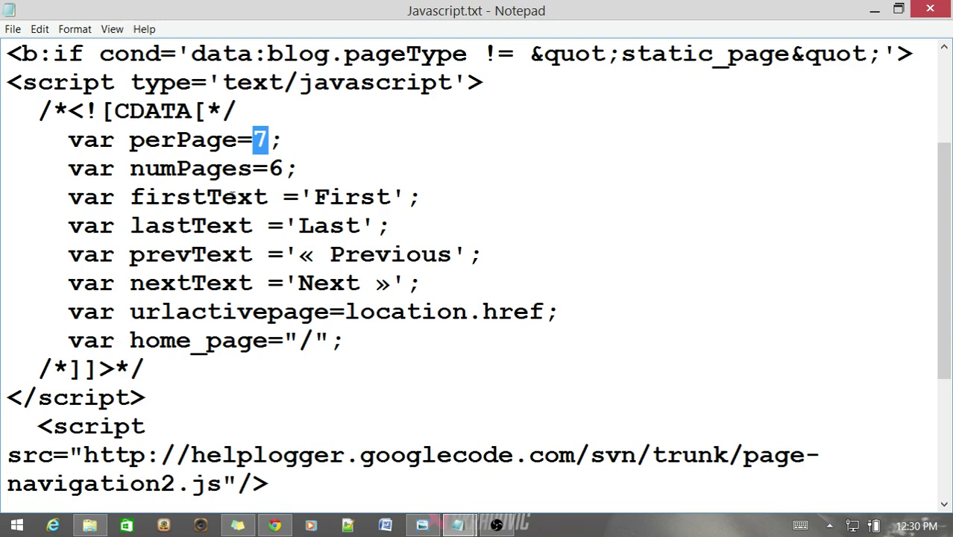
Highlight the First, Previous, Last and Next label texts in the pager script.
drag(315, 196, 374, 197)
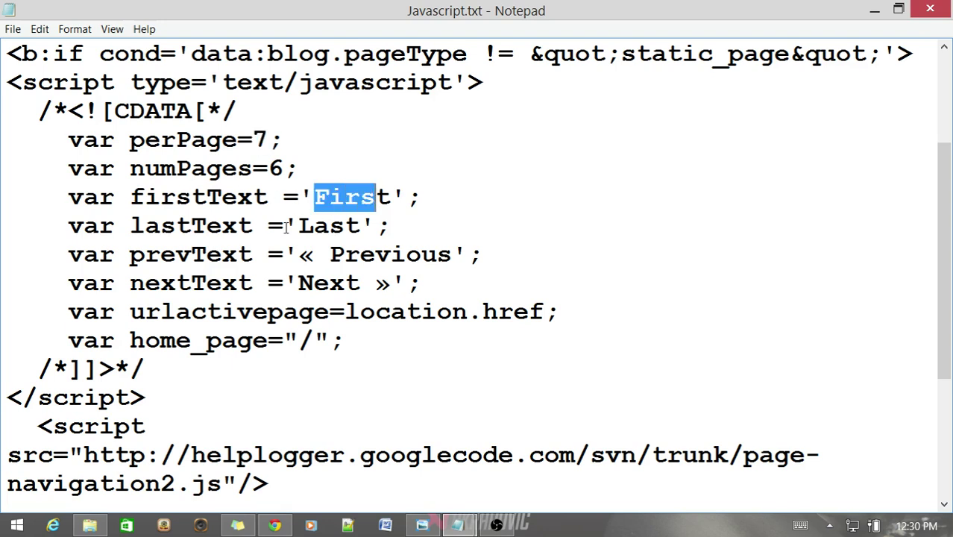
click(426, 328)
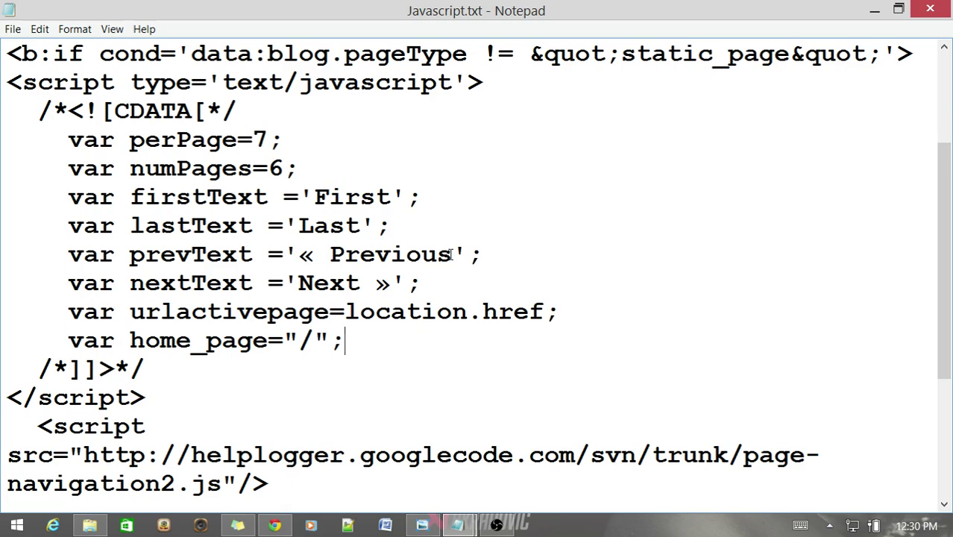
drag(452, 255, 330, 255)
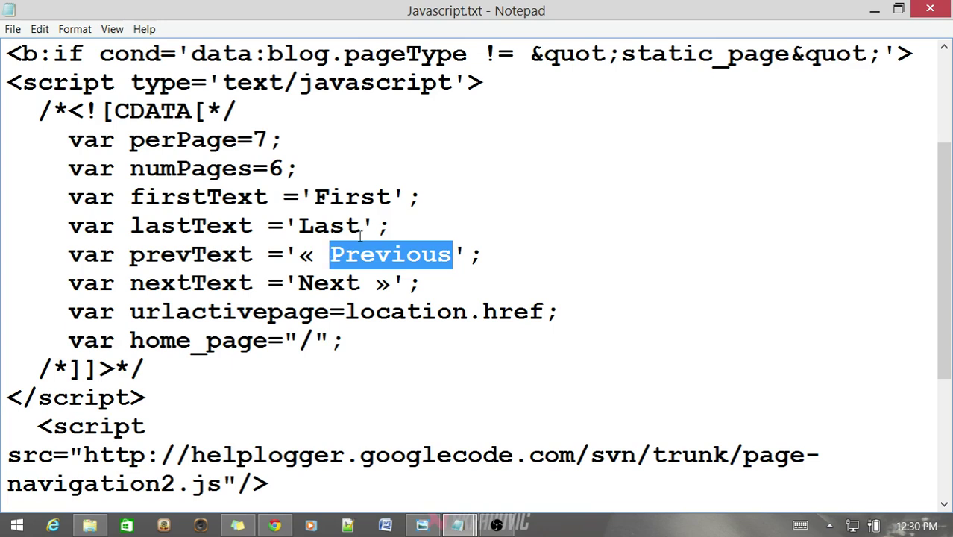
drag(362, 225, 298, 225)
drag(362, 283, 298, 284)
click(350, 350)
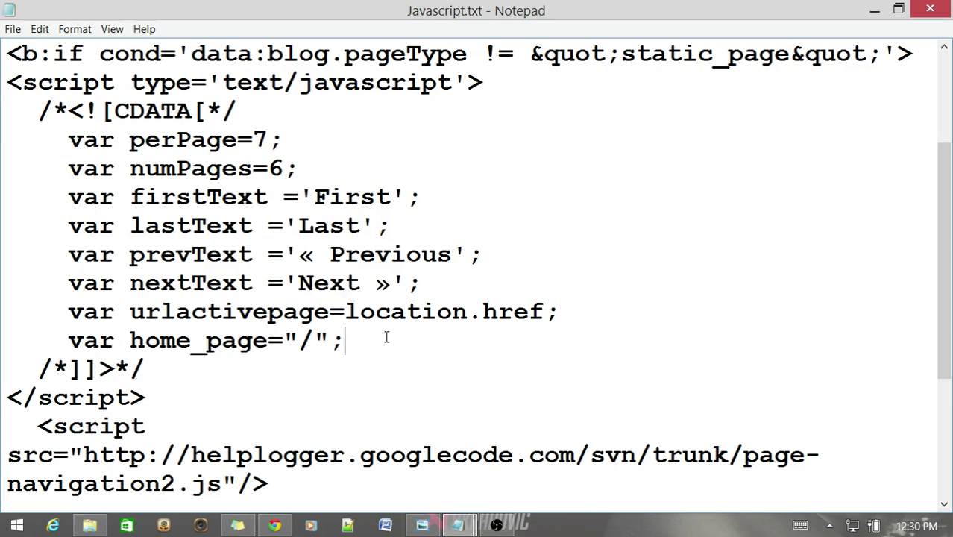
Scroll through the rest of the script, then minimize Notepad.
scroll(388, 337, down, 3)
scroll(390, 335, up, 5)
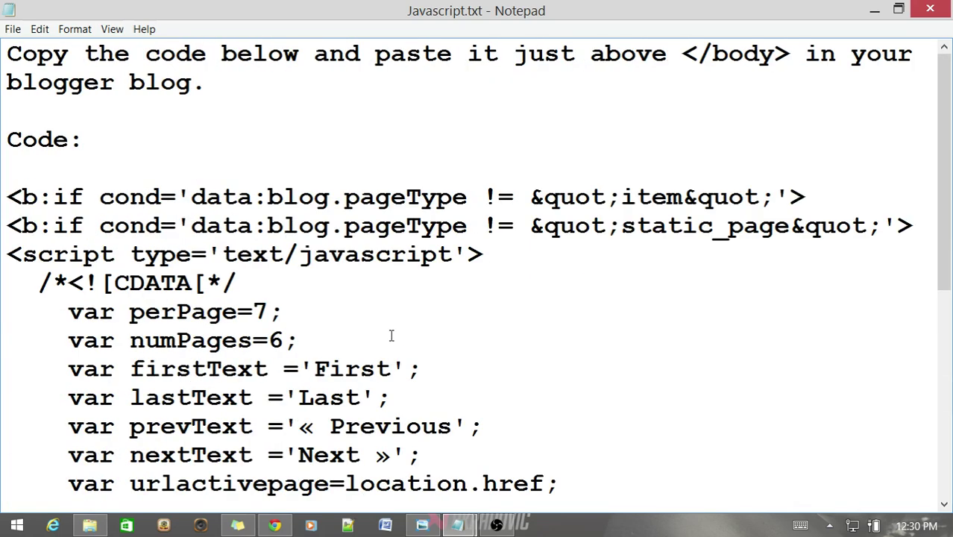
scroll(391, 336, down, 4)
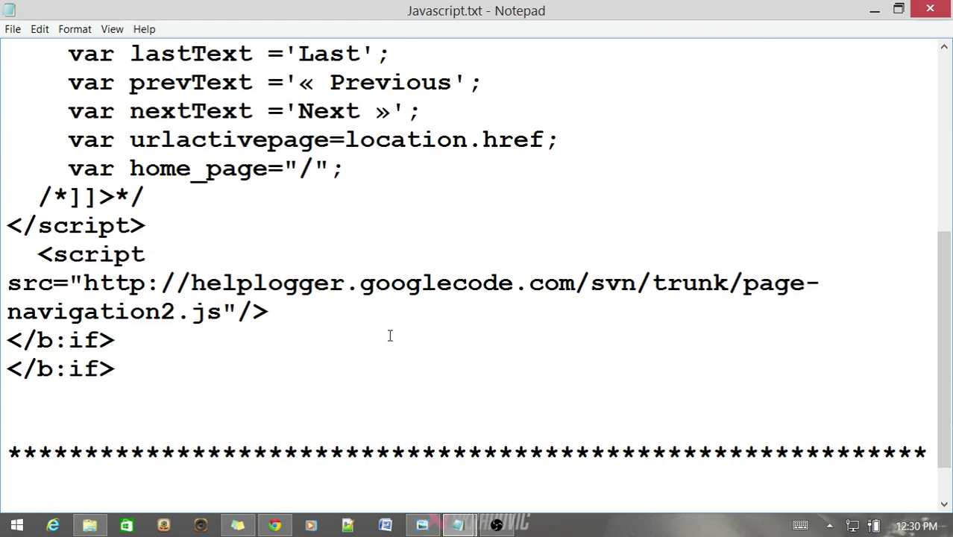
scroll(389, 336, up, 4)
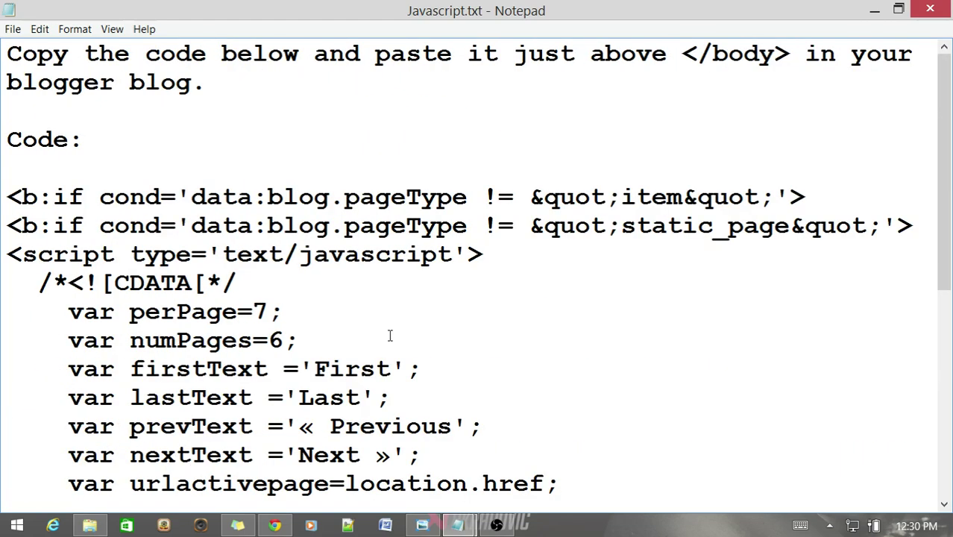
scroll(389, 336, down, 1)
scroll(389, 330, up, 1)
scroll(389, 329, down, 1)
scroll(390, 326, up, 1)
scroll(360, 335, down, 2)
scroll(360, 335, down, 1)
scroll(360, 335, up, 3)
click(874, 10)
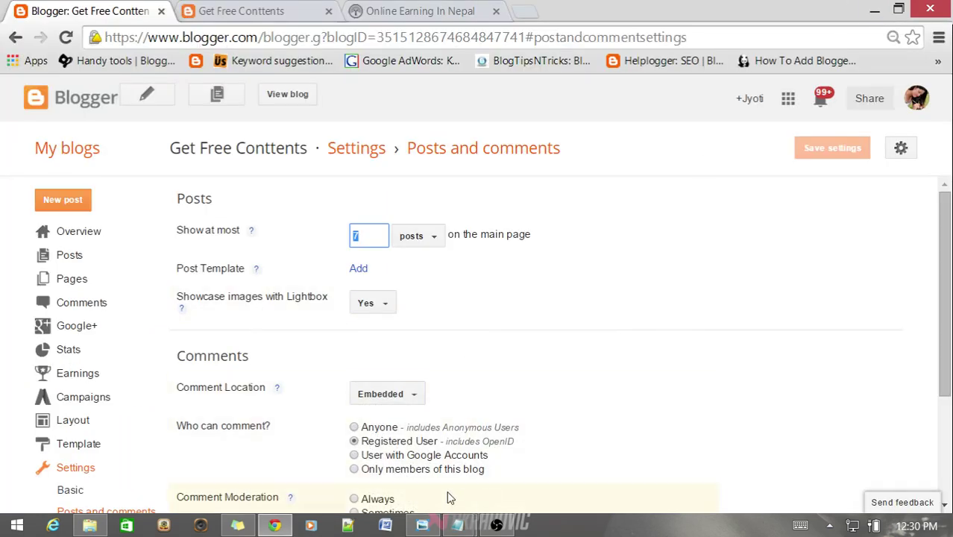
mouse_move(458, 525)
click(596, 428)
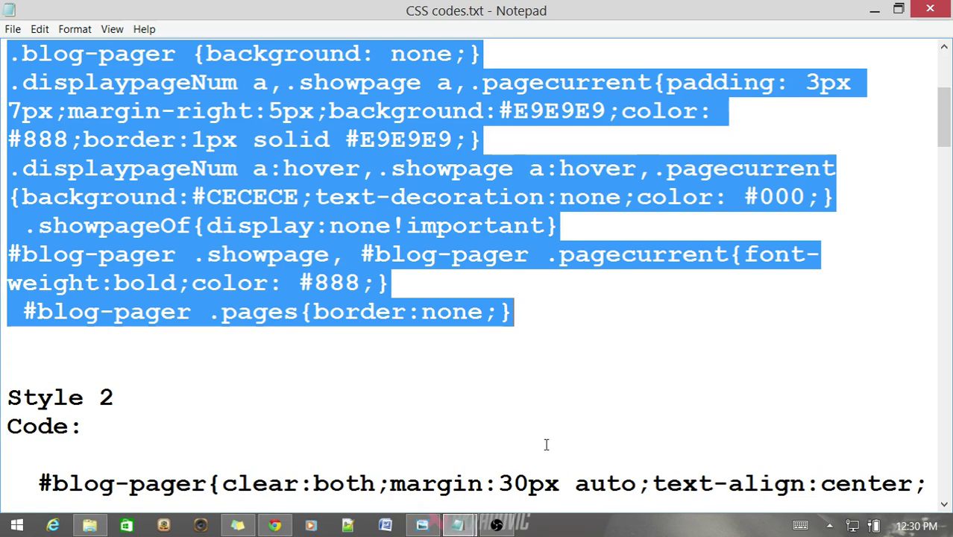
scroll(552, 423, up, 2)
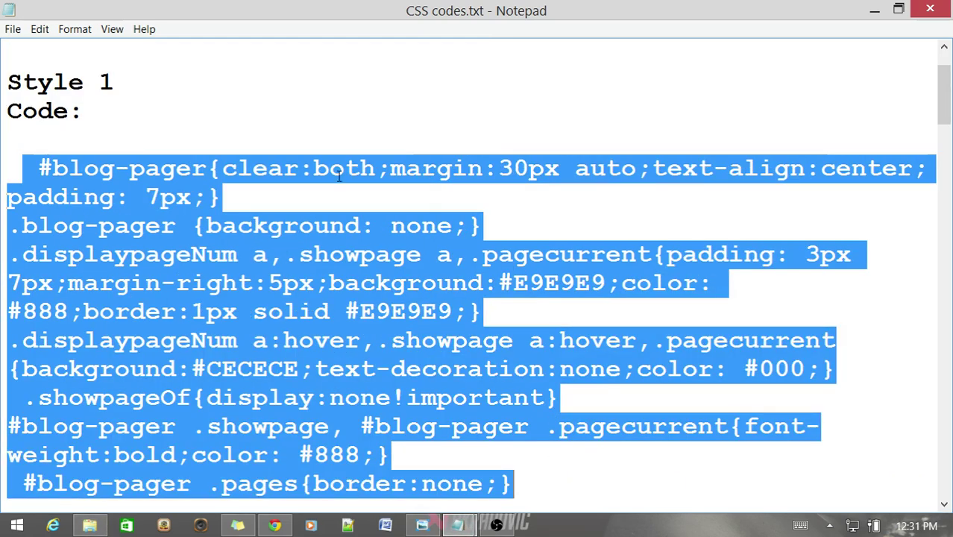
click(367, 121)
scroll(261, 256, down, 1)
scroll(260, 255, up, 1)
scroll(301, 120, down, 3)
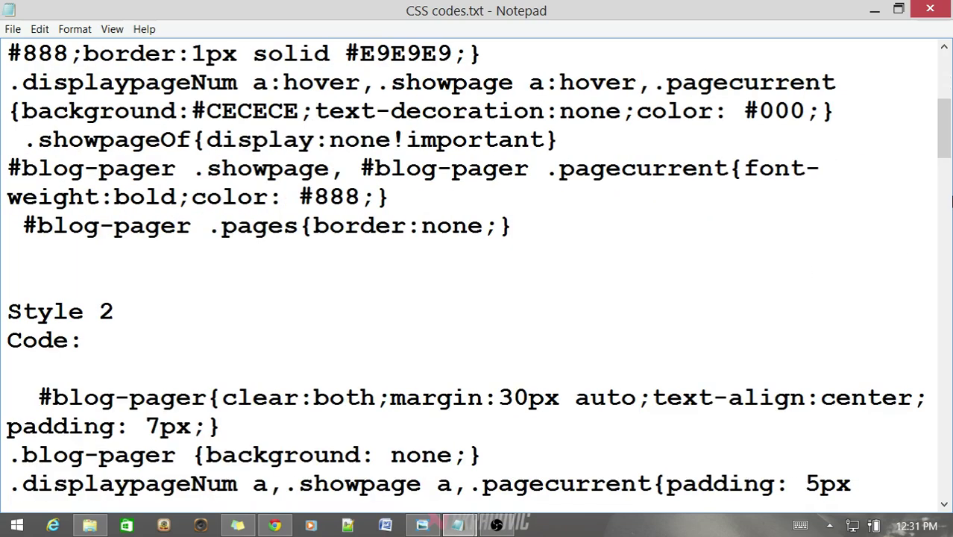
drag(945, 149, 945, 444)
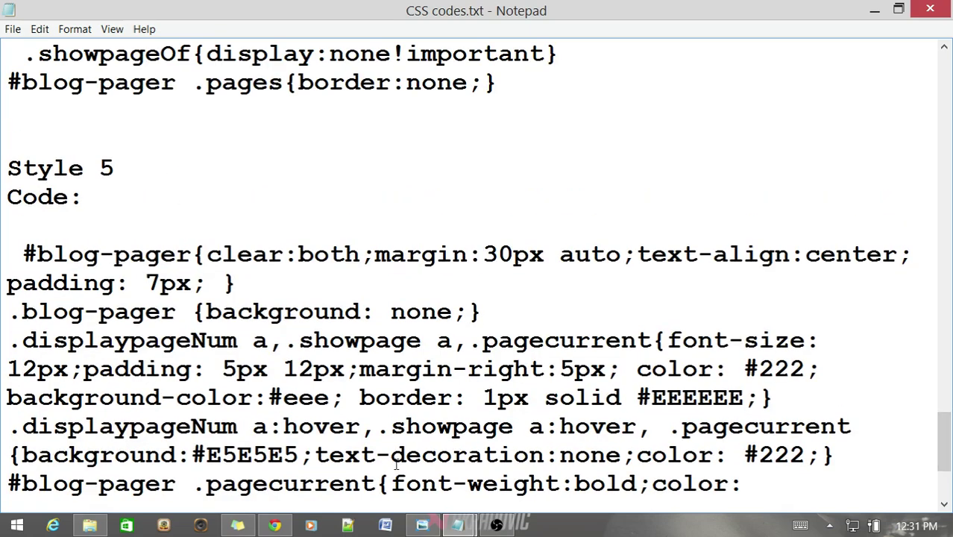
click(421, 526)
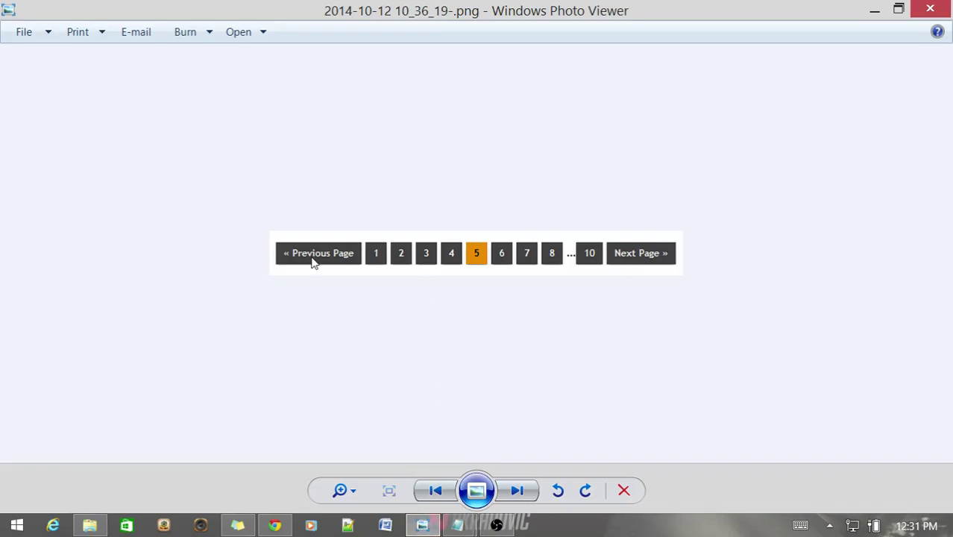
click(517, 490)
click(516, 493)
click(516, 492)
click(516, 492)
click(517, 492)
click(517, 492)
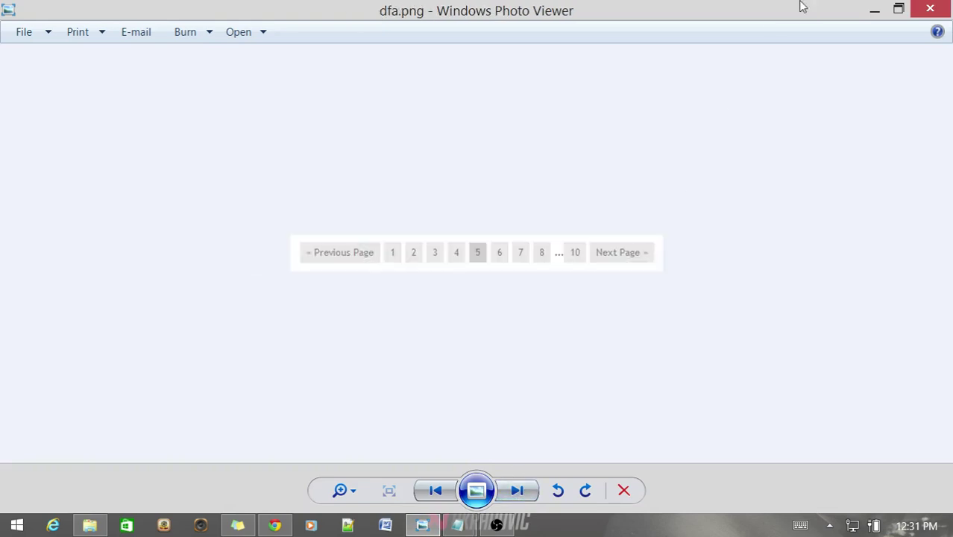
click(875, 9)
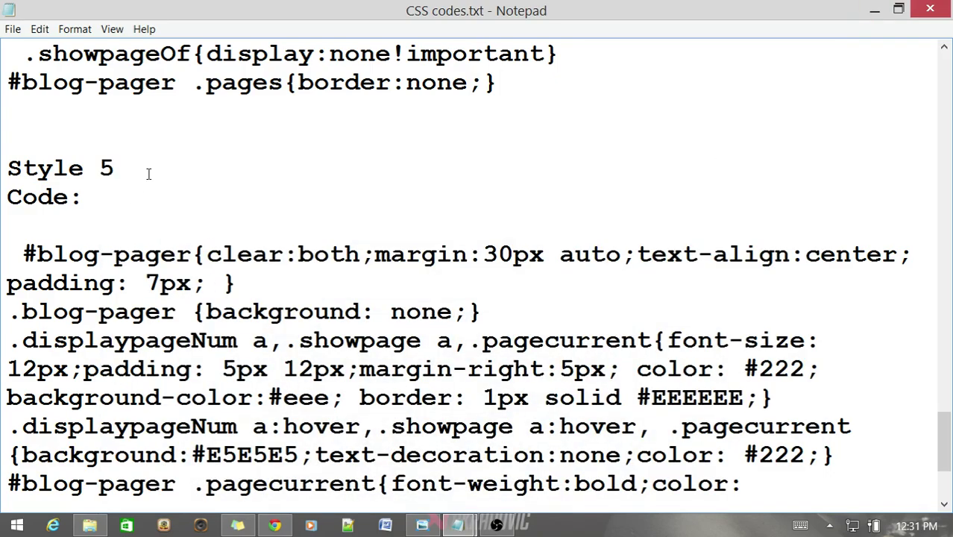
Scroll to the top of CSS codes.txt and mark the ]]></b:skin> placement text.
scroll(85, 170, down, 1)
scroll(239, 232, up, 15)
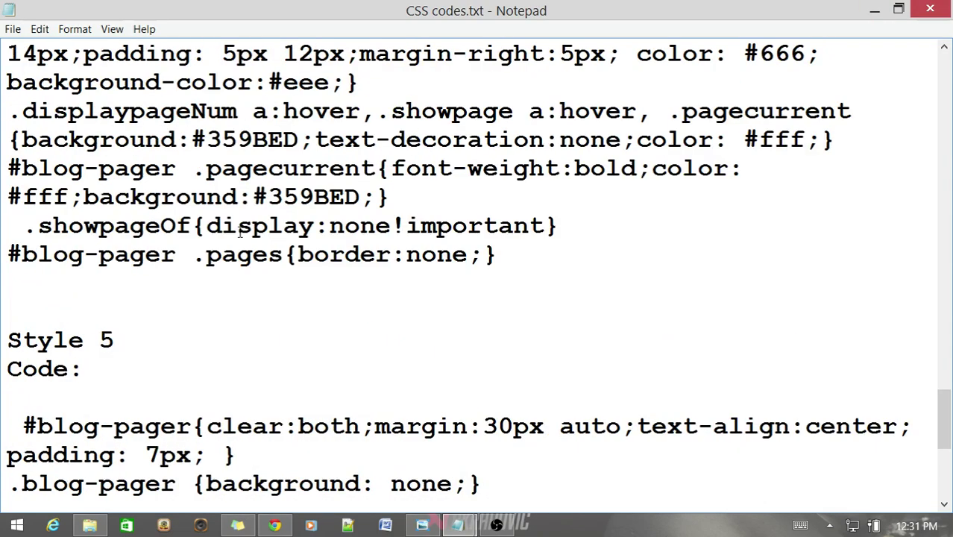
scroll(361, 217, up, 7)
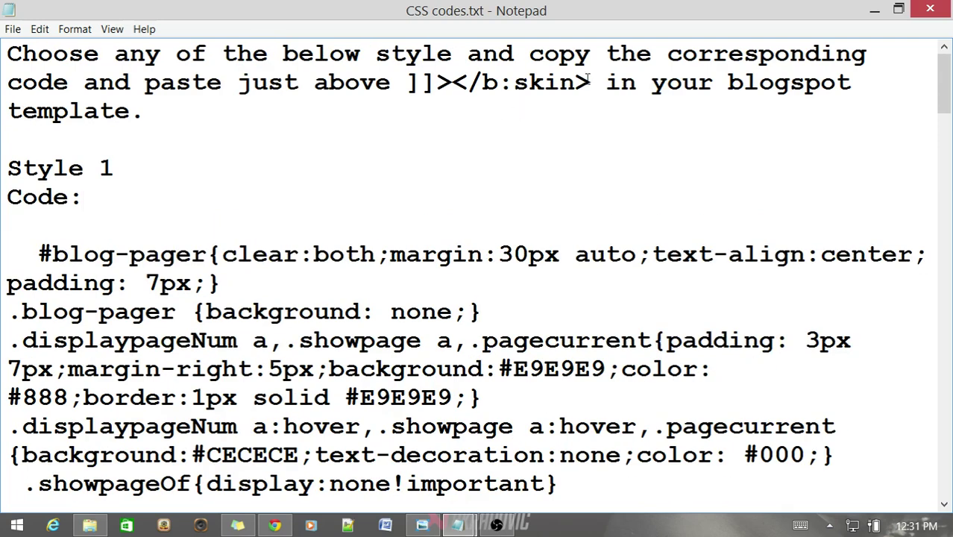
drag(595, 82, 409, 85)
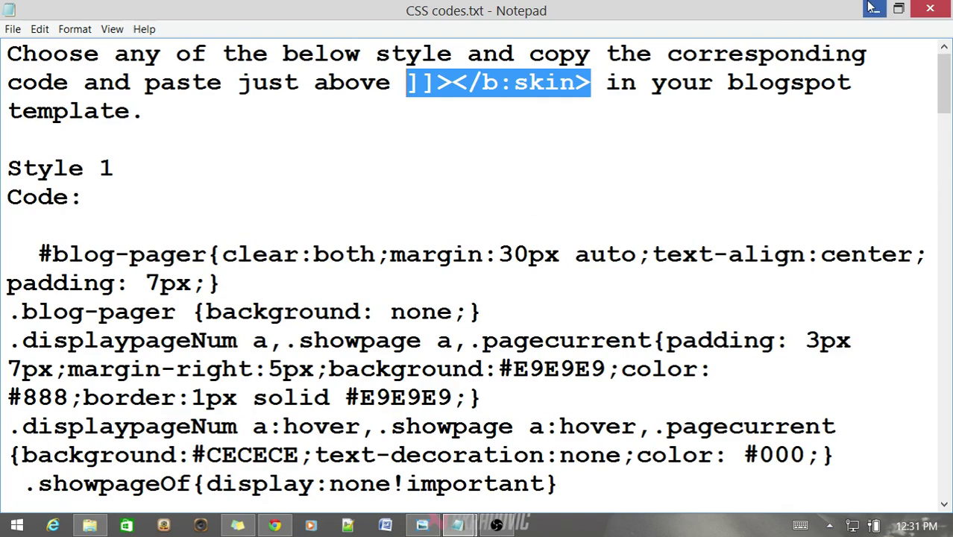
Open the blog's Template page and its HTML editor.
click(874, 9)
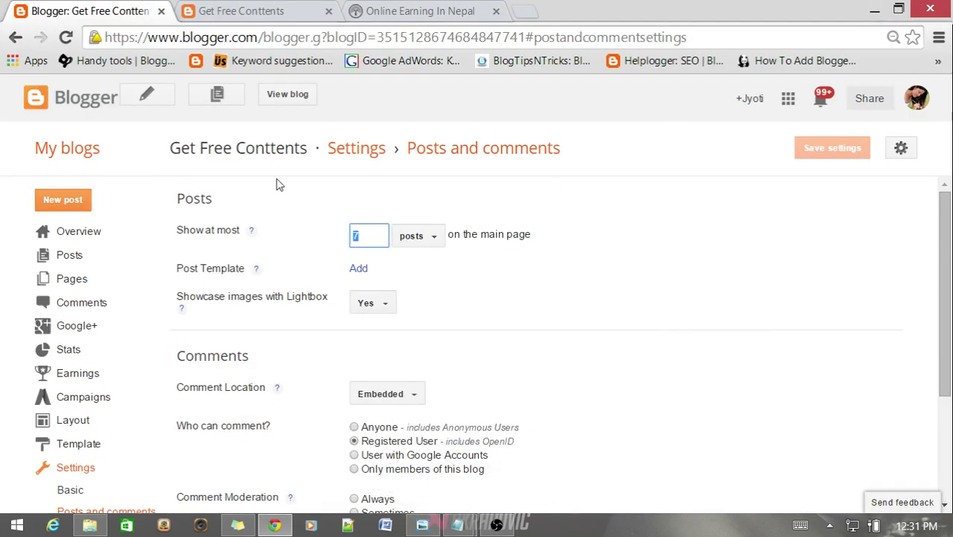
click(246, 11)
click(108, 11)
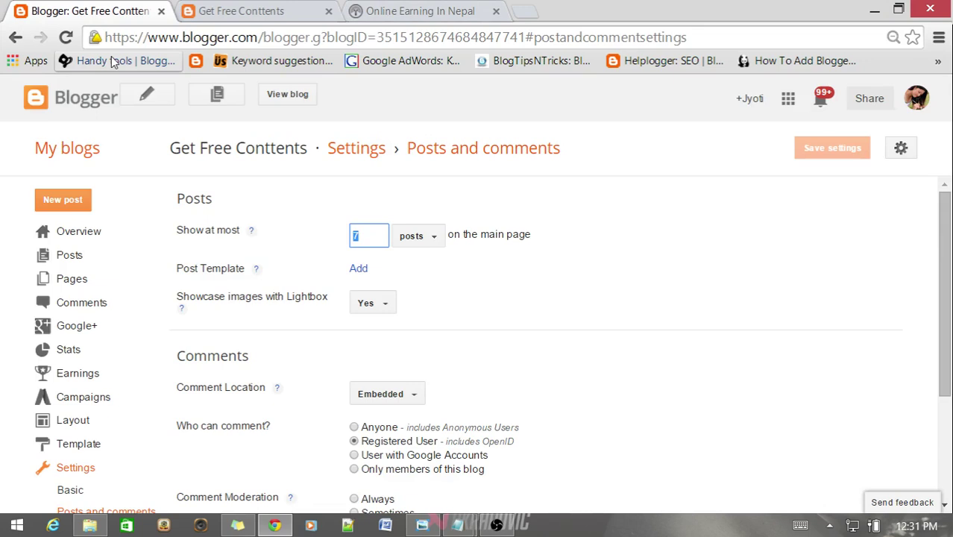
scroll(106, 265, down, 2)
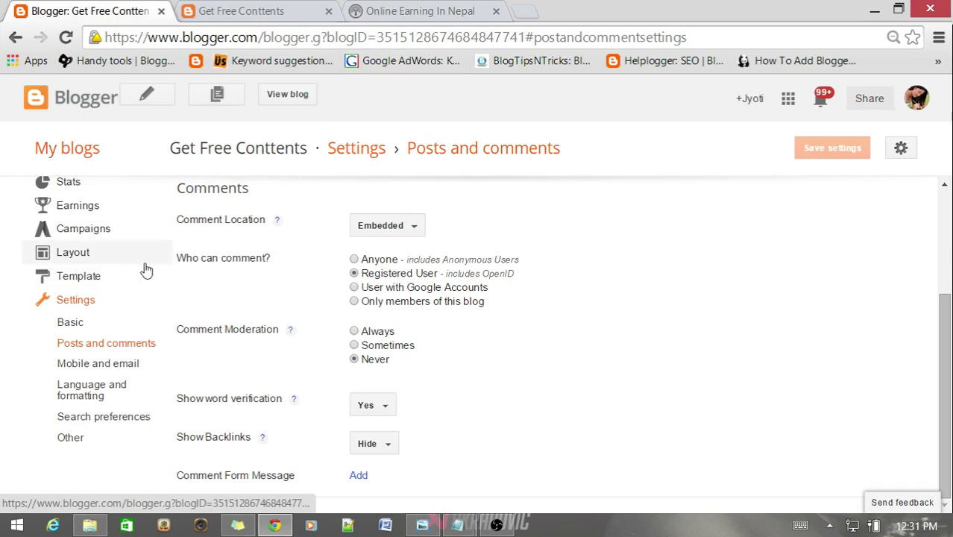
scroll(144, 270, up, 2)
scroll(144, 270, down, 2)
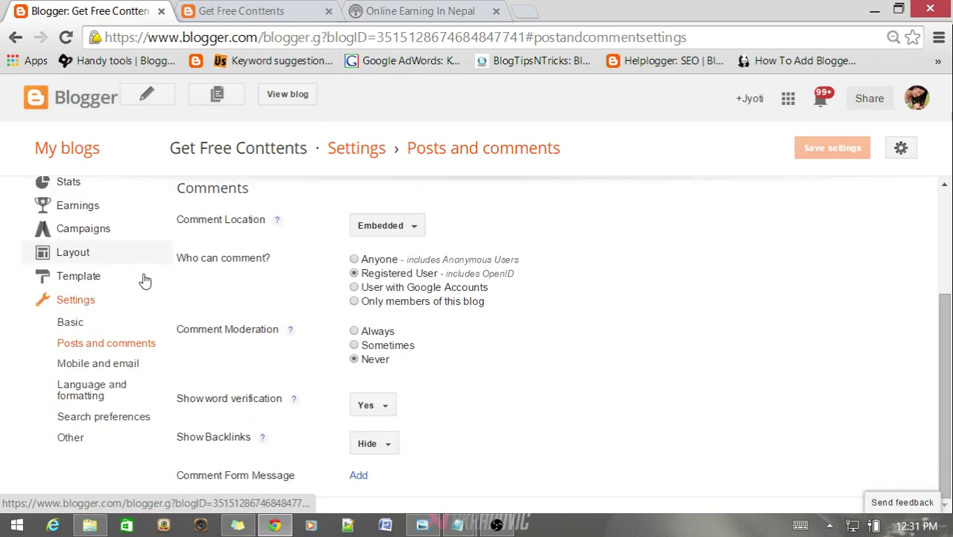
click(88, 278)
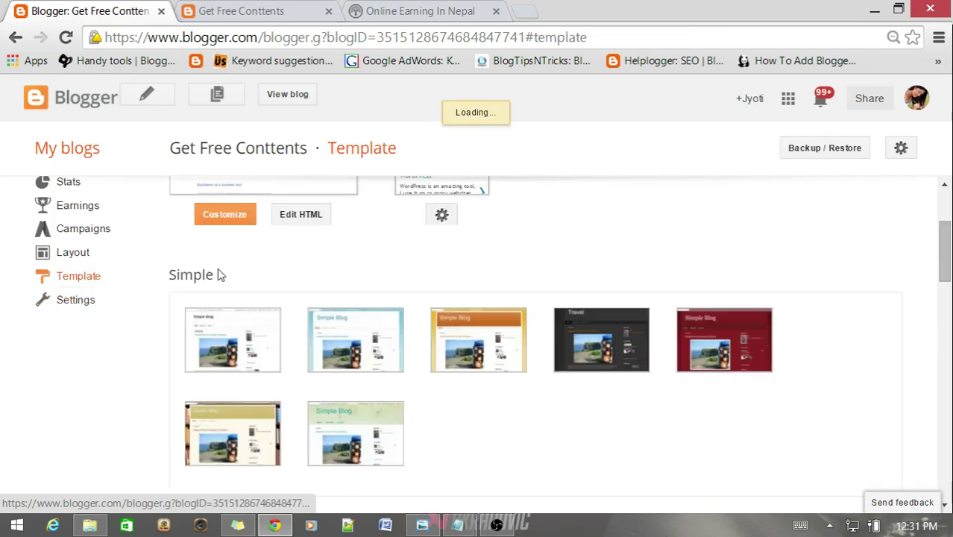
click(312, 218)
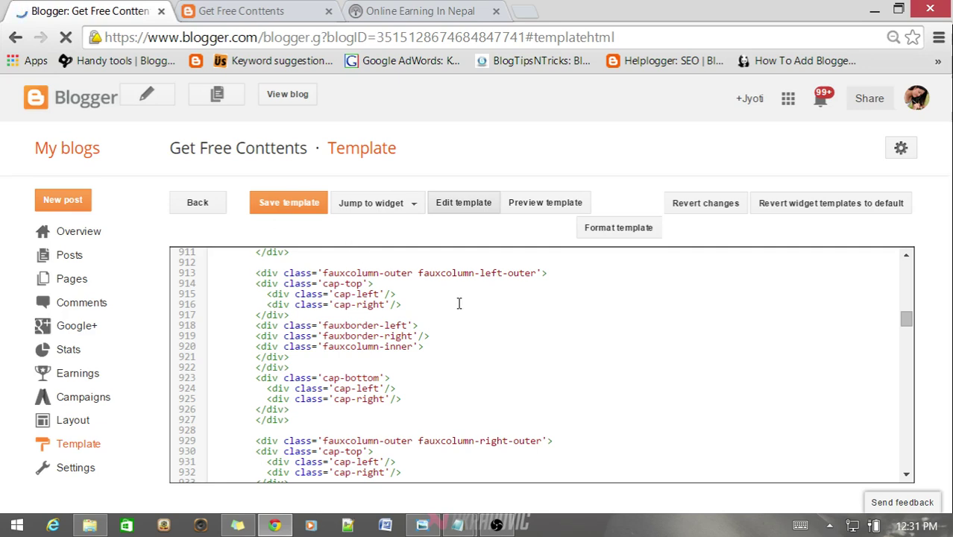
Open a Ctrl+F search field over the template code and focus it.
scroll(364, 351, down, 1)
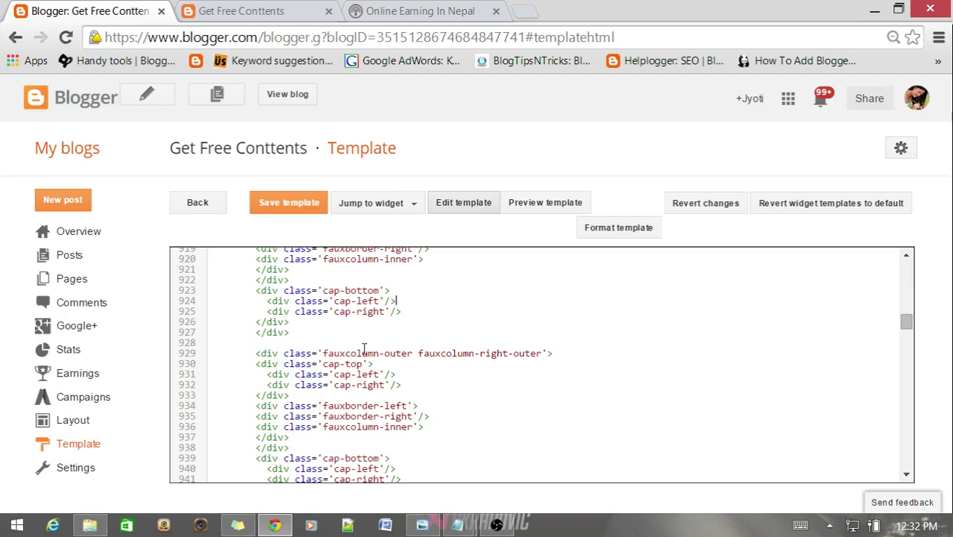
key(ctrl+f)
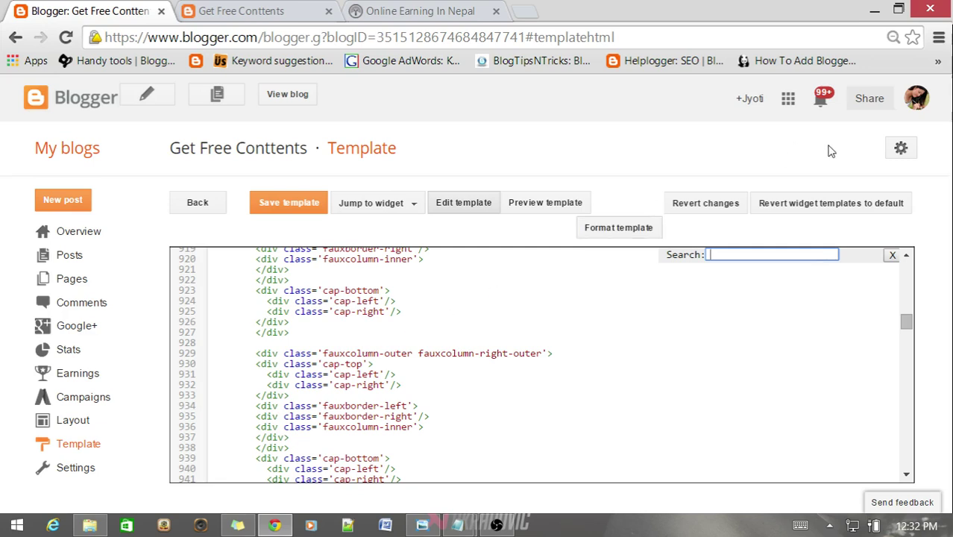
click(730, 255)
Copy the ]]></b:skin> marker from CSS codes.txt and minimize Notepad.
mouse_move(458, 525)
click(565, 479)
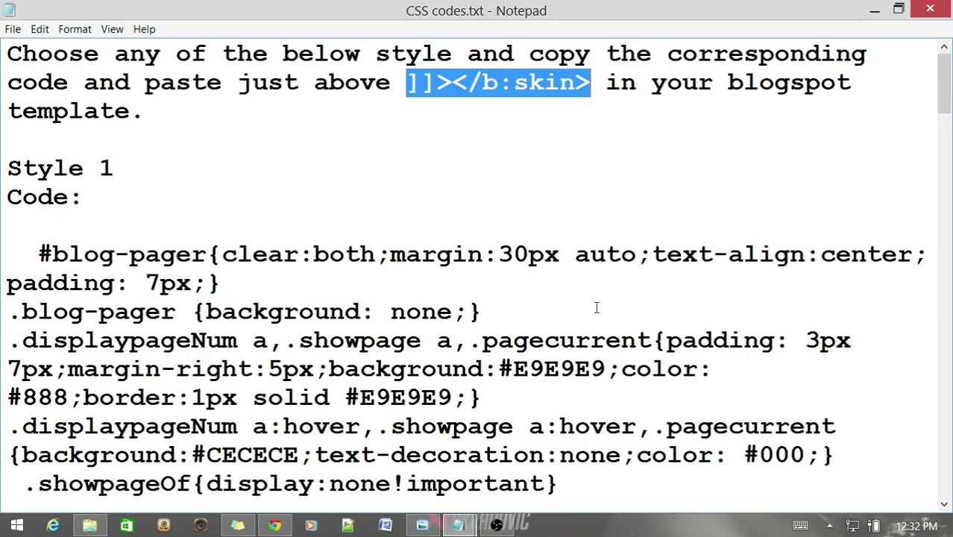
click(555, 99)
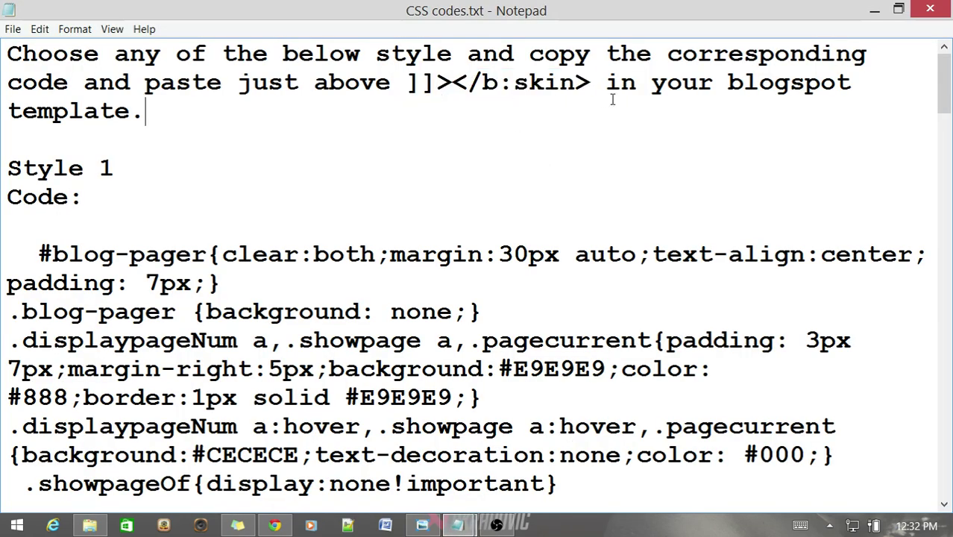
drag(597, 82, 406, 81)
right_click(429, 82)
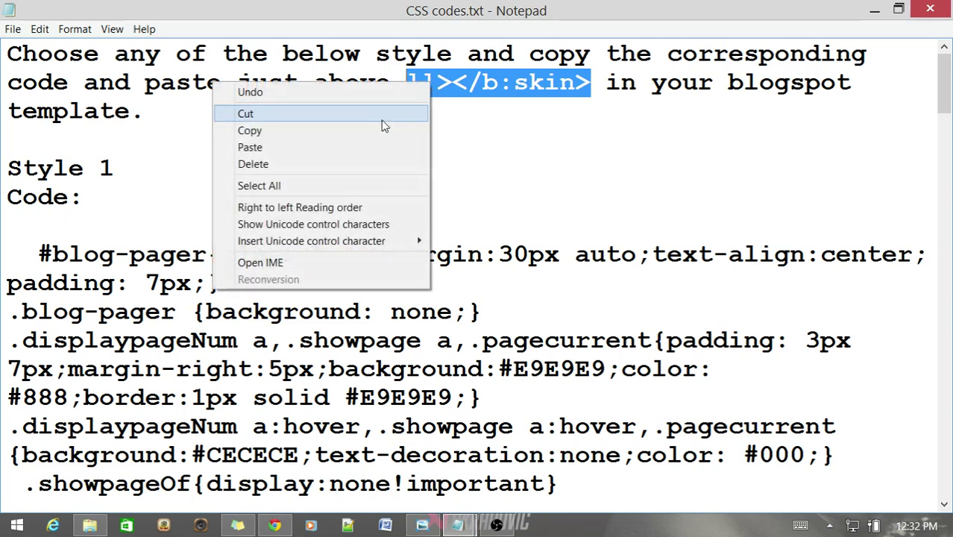
click(377, 132)
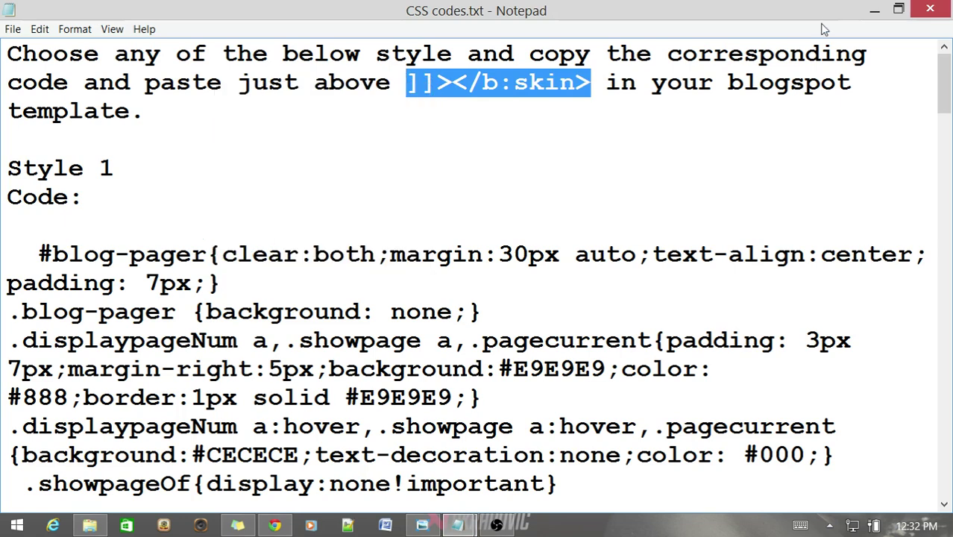
click(875, 11)
Paste ]]></b:skin> into the template search and place the cursor at line 583.
right_click(716, 256)
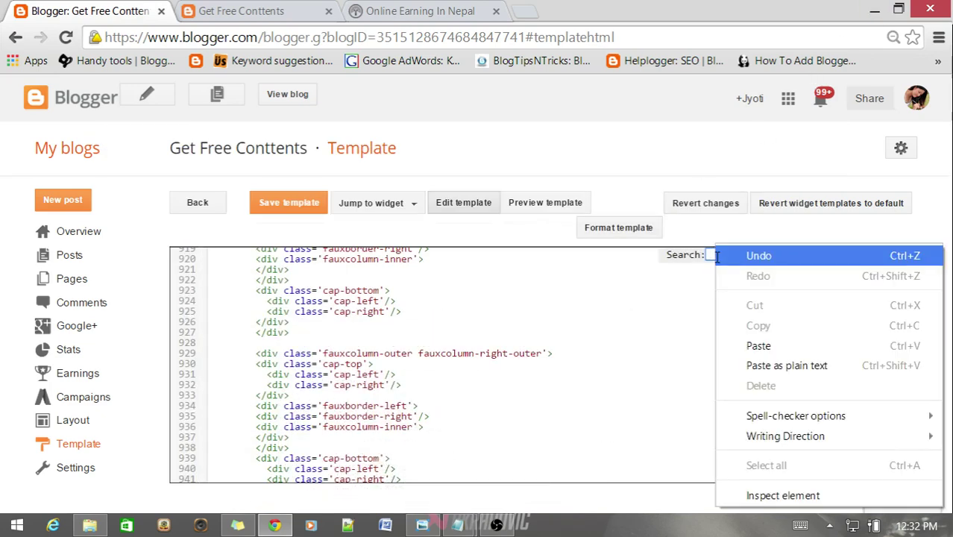
click(740, 343)
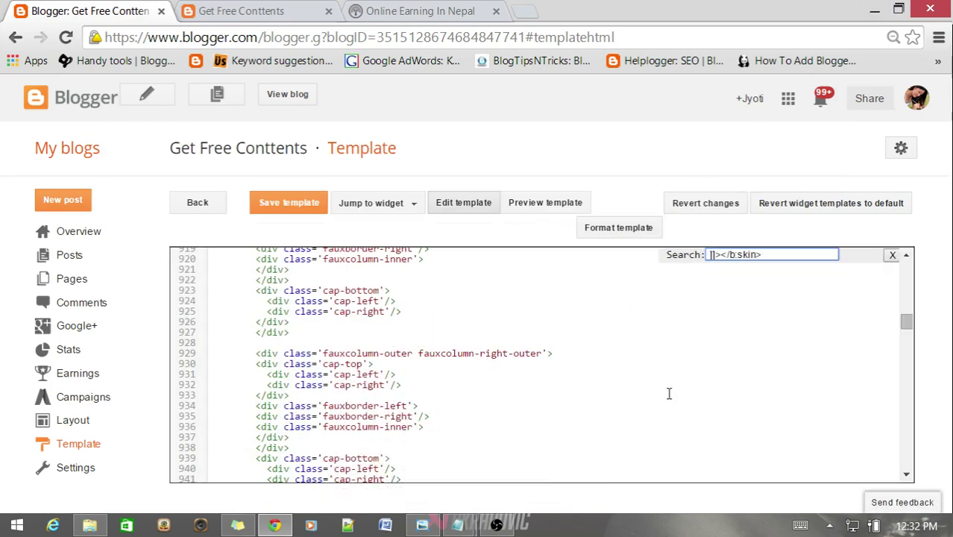
key(Return)
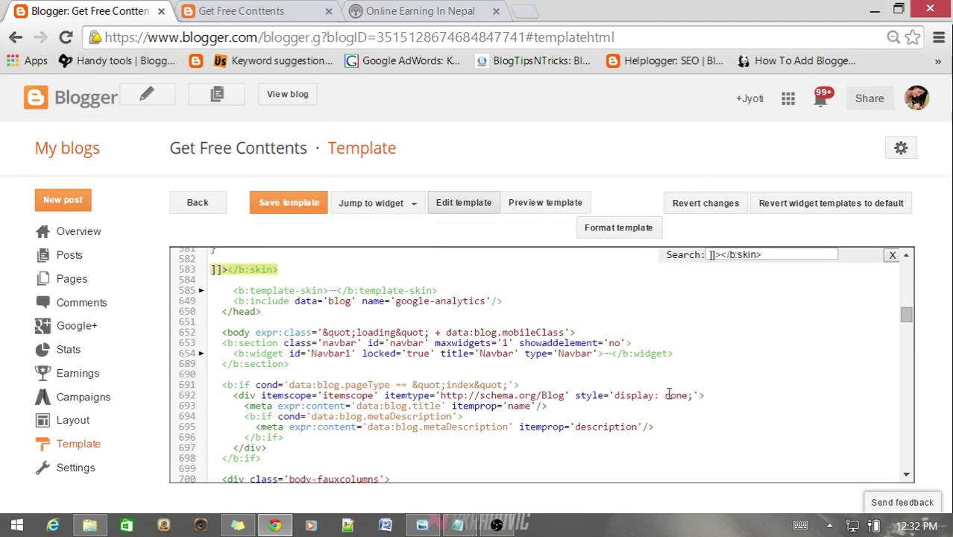
click(294, 272)
scroll(295, 274, up, 1)
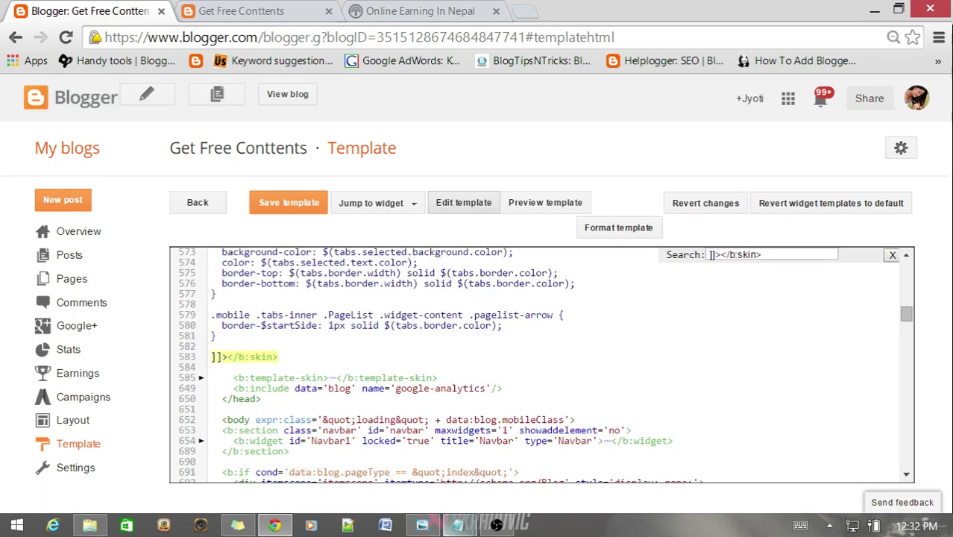
Copy the Style 1 CSS through #blog-pager .pages{border:none;} and minimize Notepad.
mouse_move(458, 526)
click(514, 480)
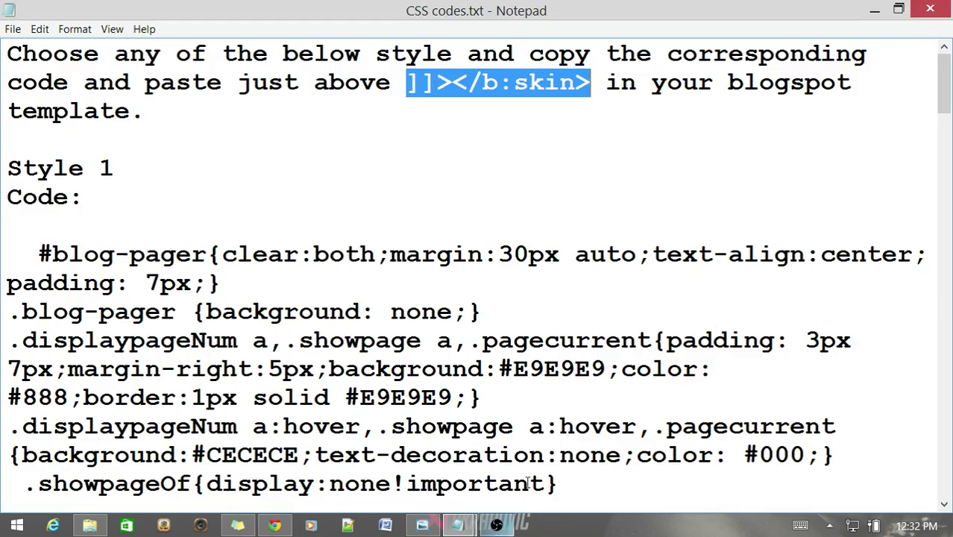
scroll(103, 200, down, 1)
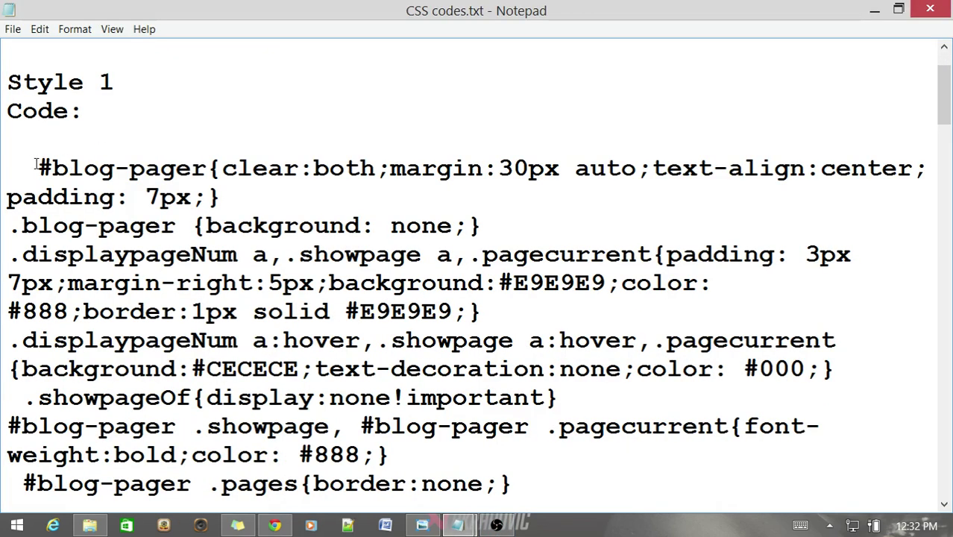
drag(35, 164, 837, 341)
scroll(606, 246, down, 2)
drag(607, 246, 564, 315)
right_click(326, 130)
click(273, 183)
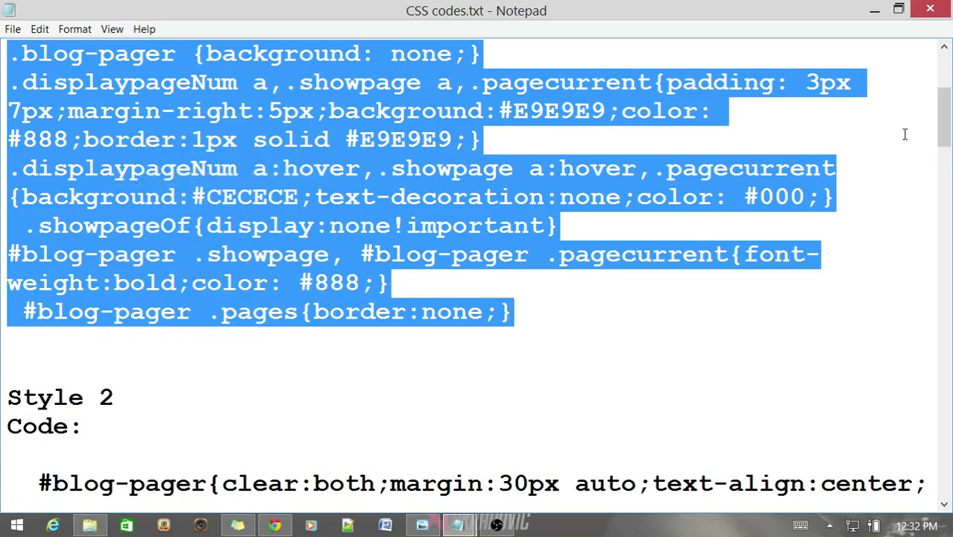
click(875, 10)
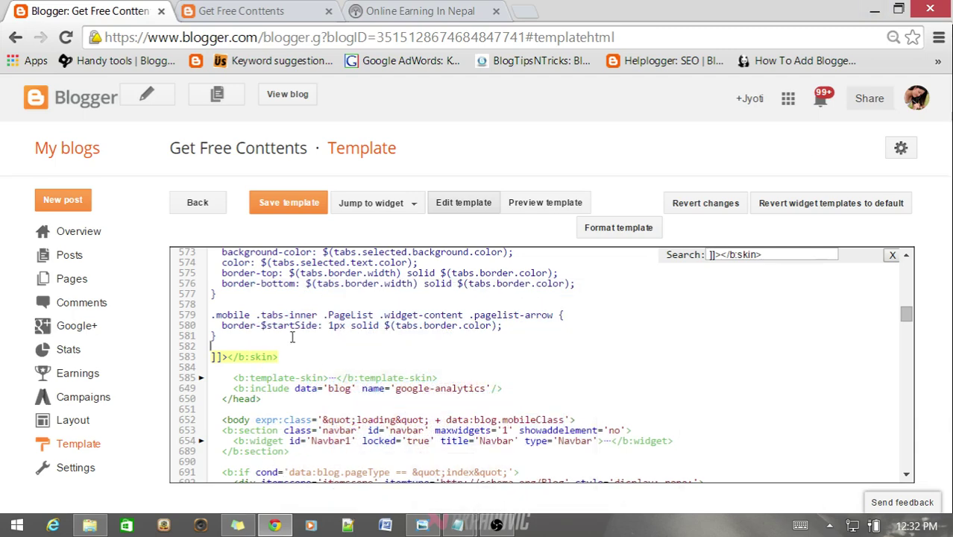
Paste the Style 1 pager CSS on line 582 above ]]></b:skin>, then show Javascript.txt.
key(ctrl+v)
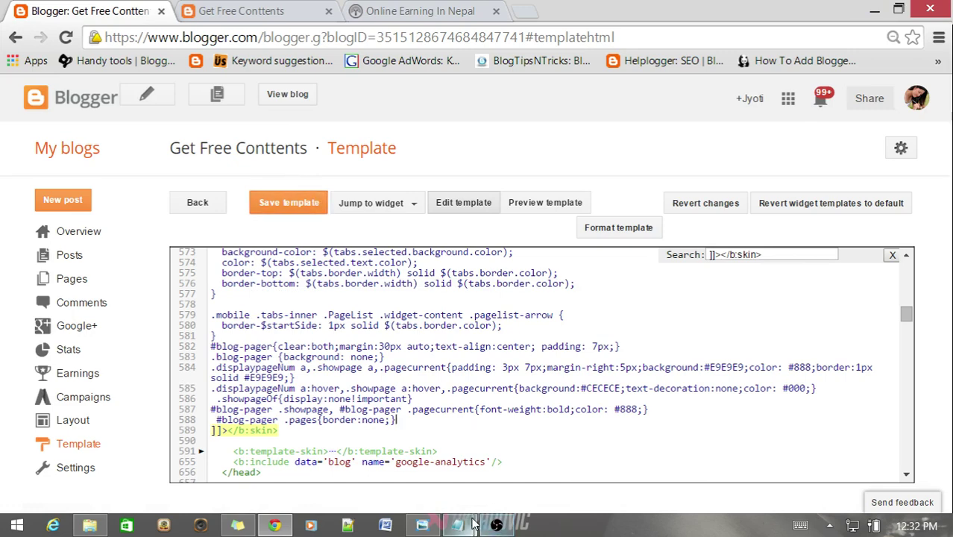
mouse_move(458, 526)
click(386, 452)
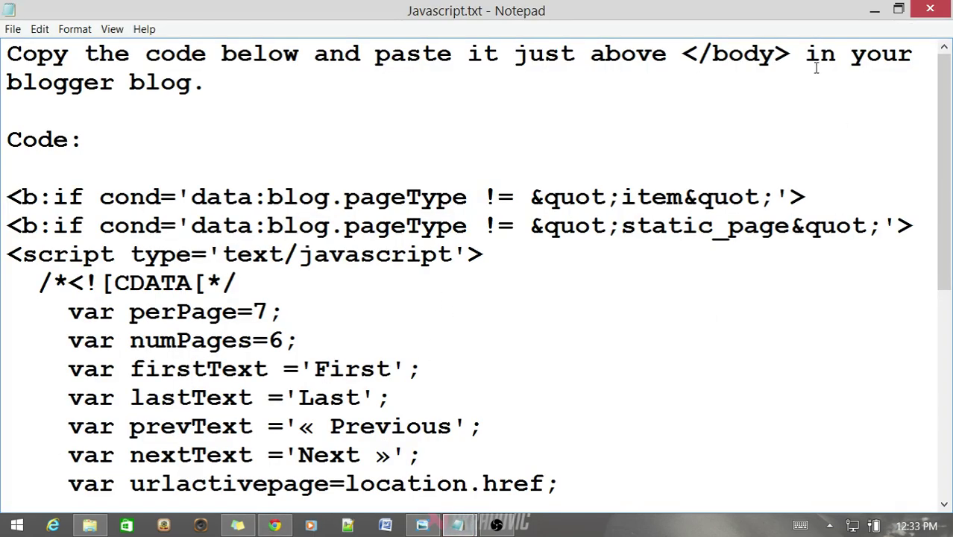
Copy the </body> tag from Javascript.txt and minimize Notepad.
drag(793, 54, 690, 32)
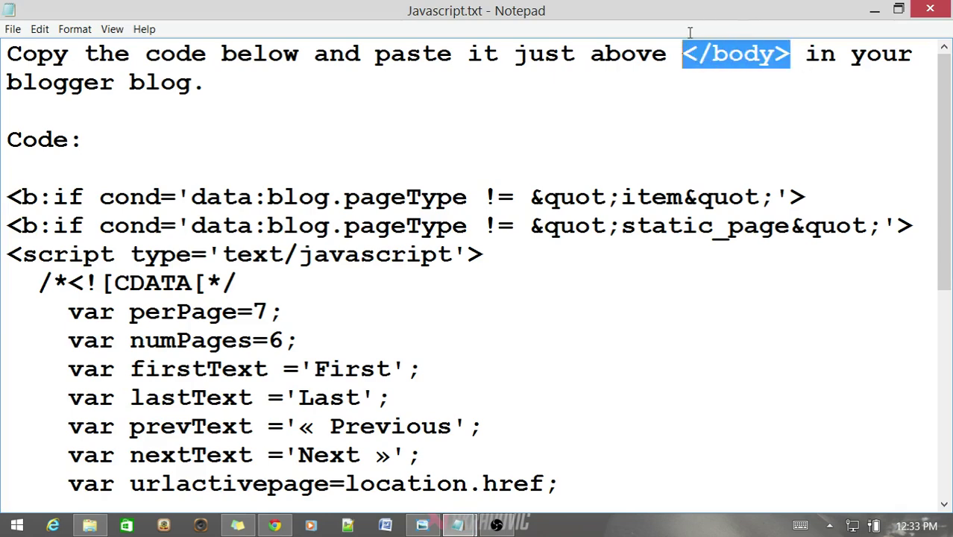
right_click(735, 59)
click(622, 109)
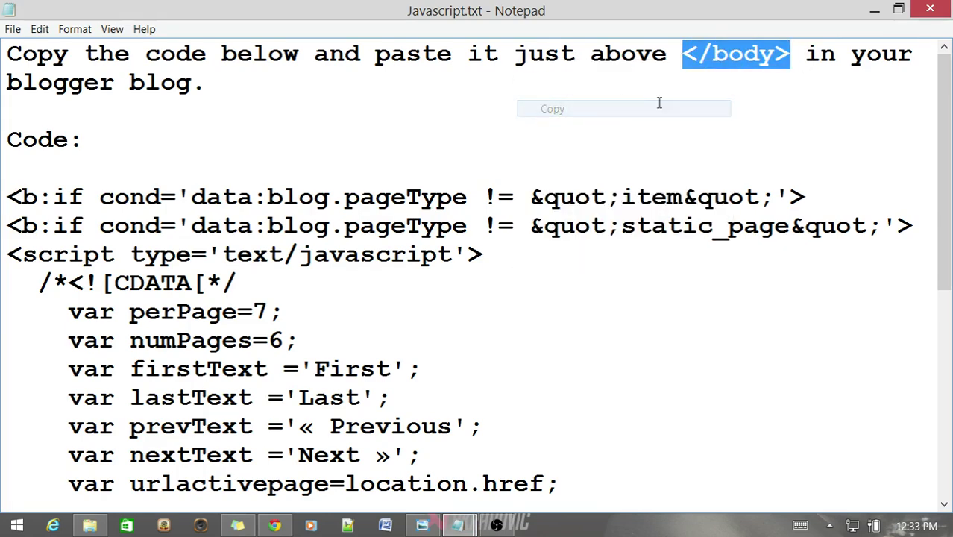
click(875, 11)
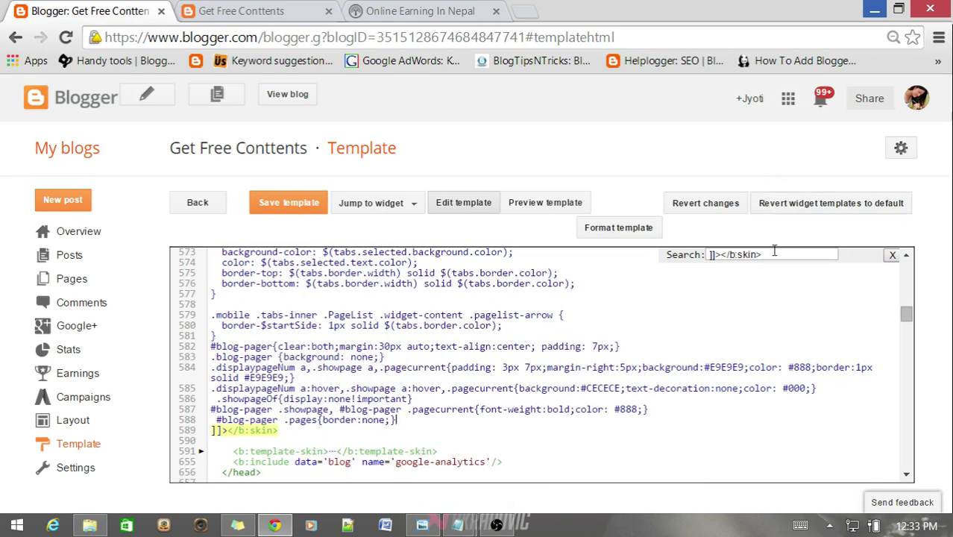
Search the template for </body>, found at line 2012.
key(ctrl+f)
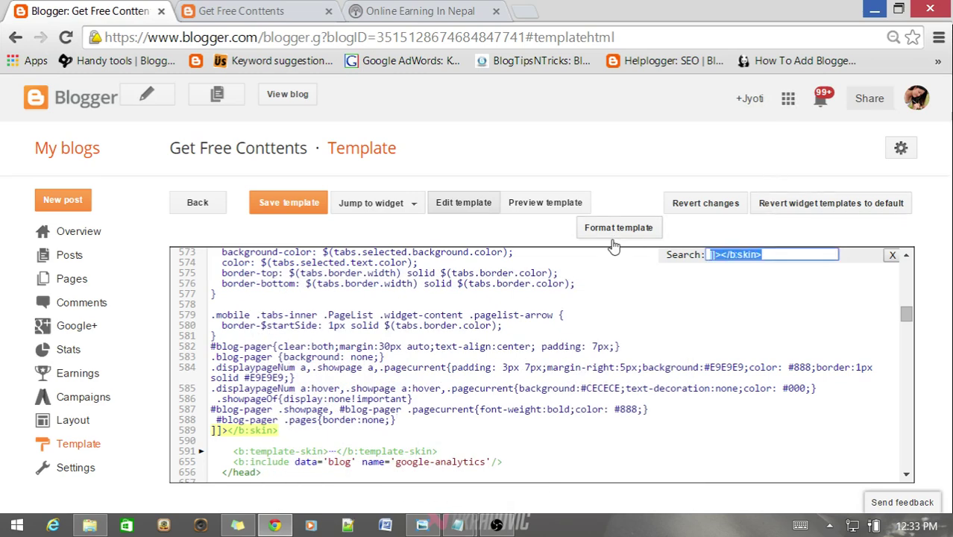
key(ctrl+v)
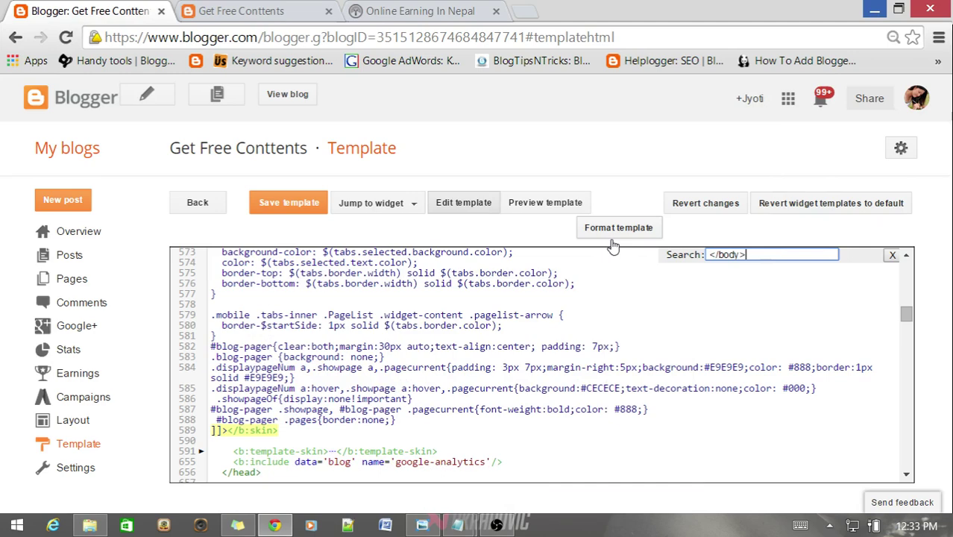
key(Return)
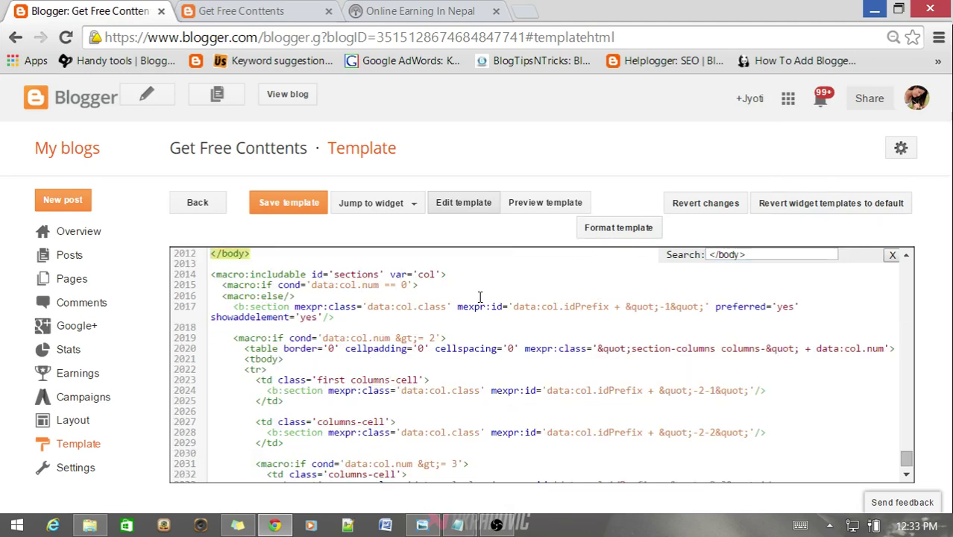
scroll(446, 322, up, 1)
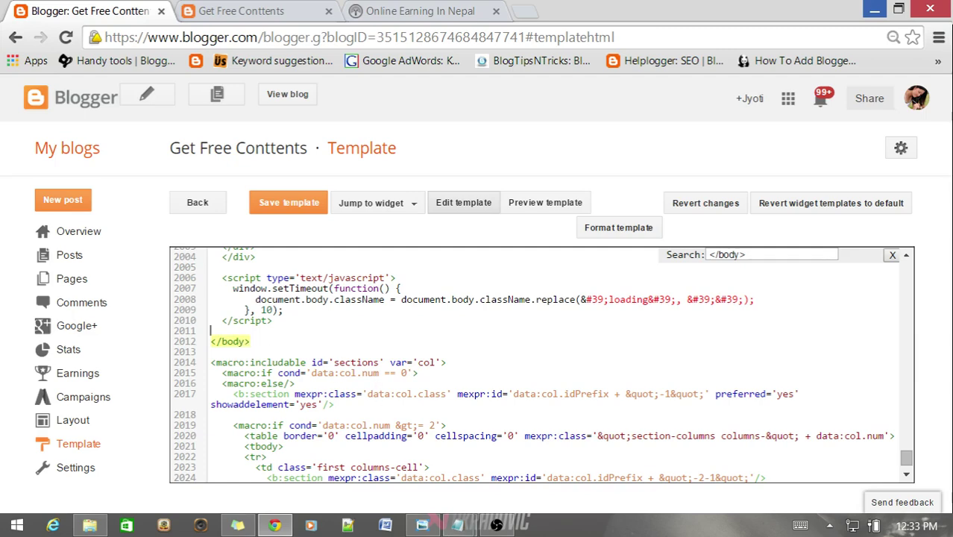
Highlight the perPage value 7 in Javascript.txt.
mouse_move(458, 525)
click(415, 463)
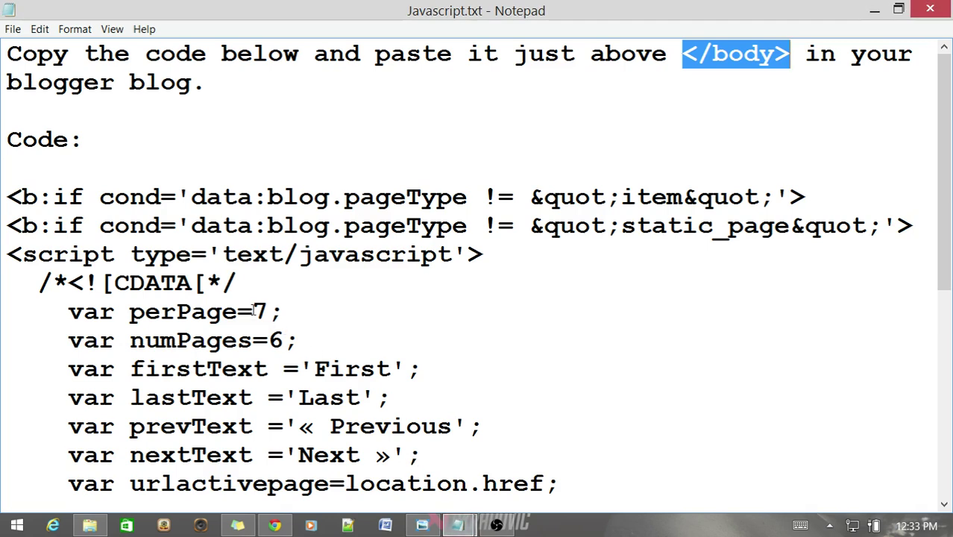
drag(254, 312, 267, 312)
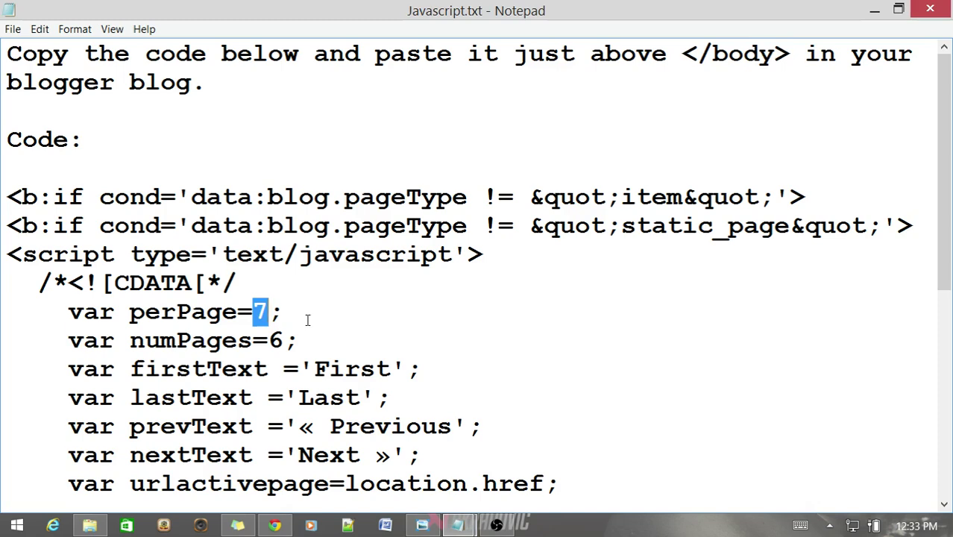
click(277, 361)
drag(266, 299, 253, 298)
Copy the whole b:if/script pager block and paste it just above </body>.
drag(7, 197, 182, 470)
scroll(455, 366, down, 1)
scroll(435, 385, down, 2)
scroll(183, 455, down, 2)
scroll(129, 152, up, 1)
scroll(128, 153, up, 1)
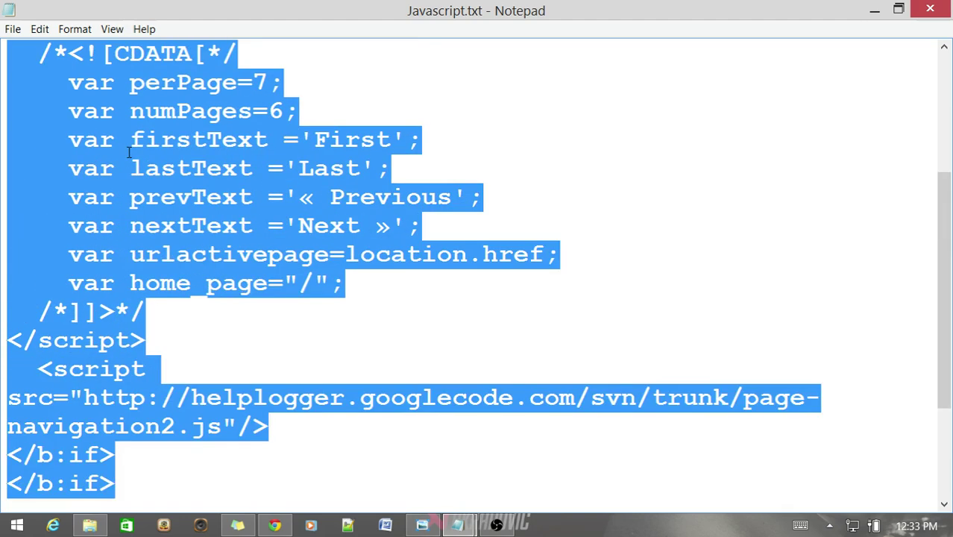
right_click(220, 148)
click(108, 203)
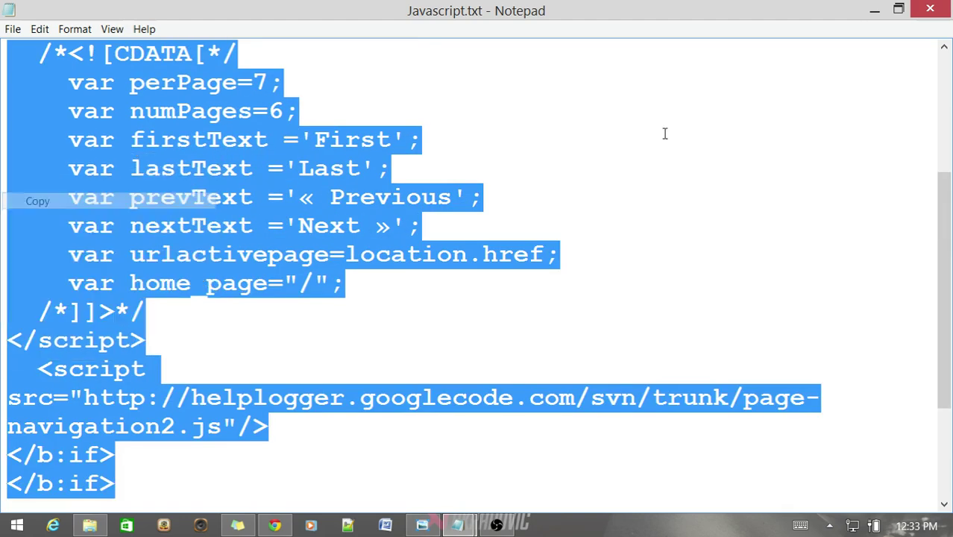
click(875, 10)
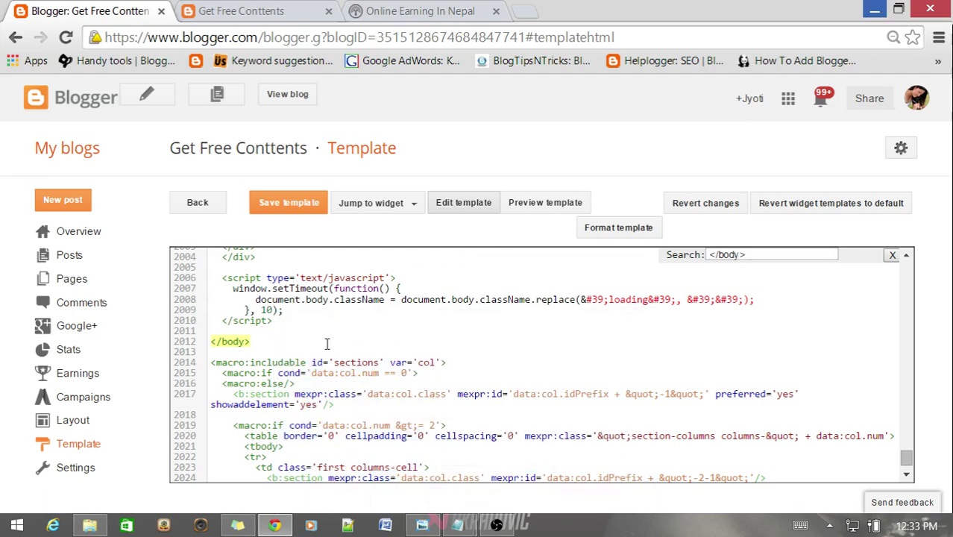
key(ctrl+v)
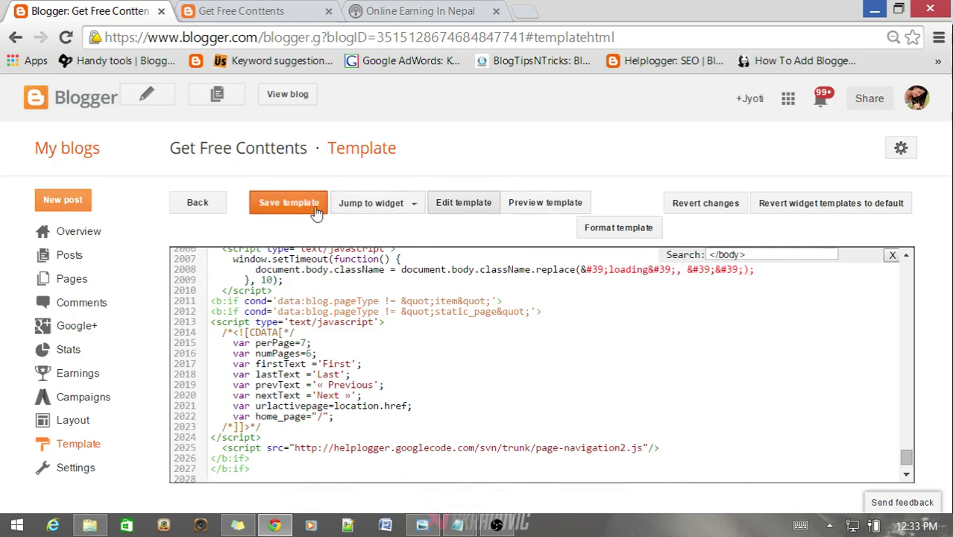
Save the template and confirm the live blog shows page links 1–4, Next » and Last.
click(290, 203)
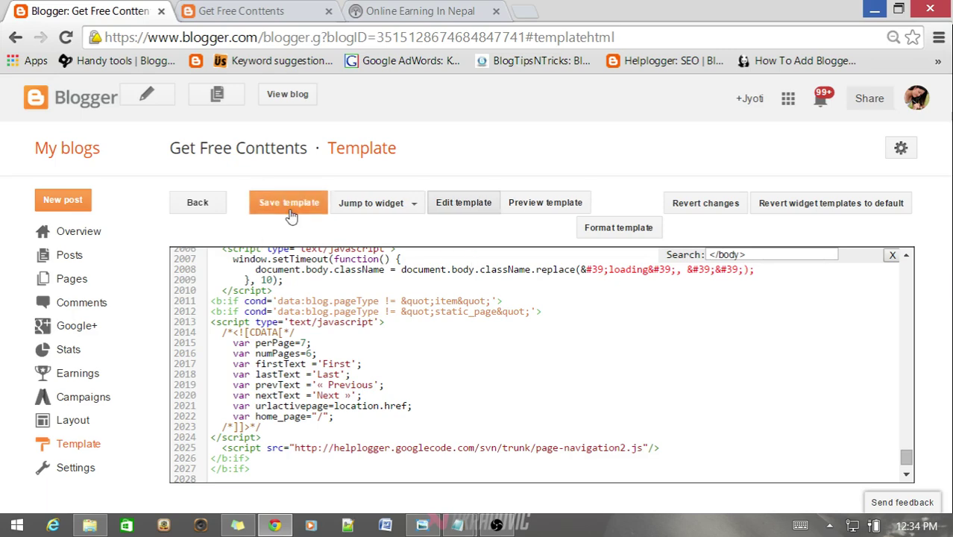
click(273, 97)
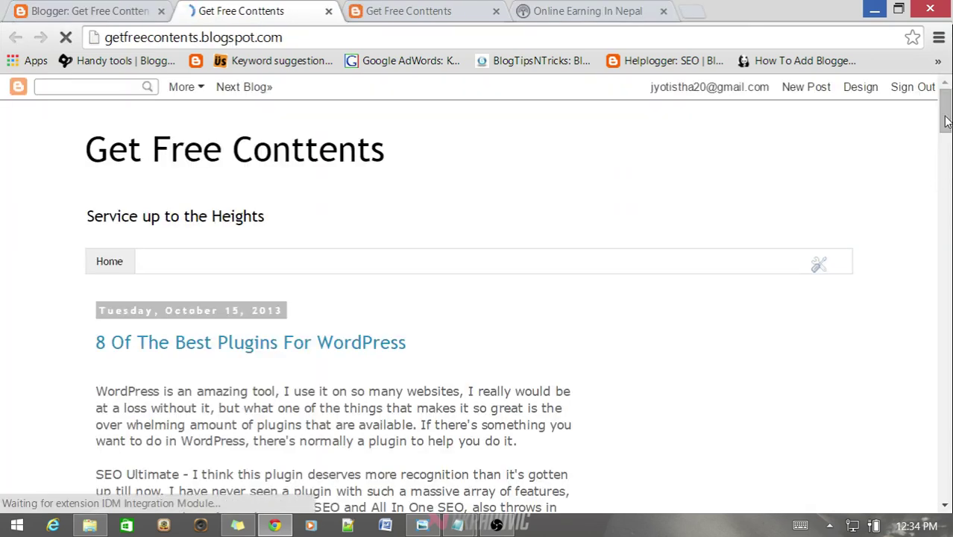
click(944, 303)
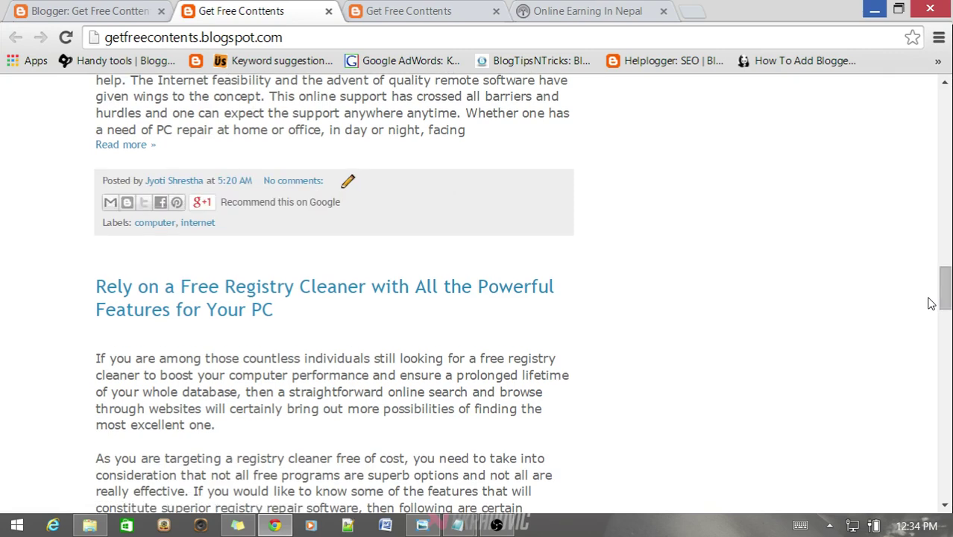
drag(948, 303, 946, 485)
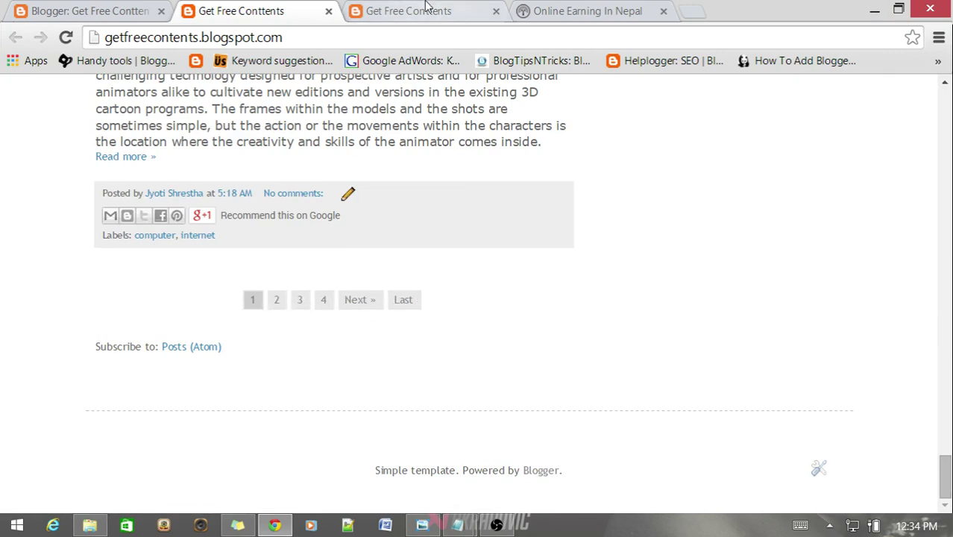
mouse_move(459, 525)
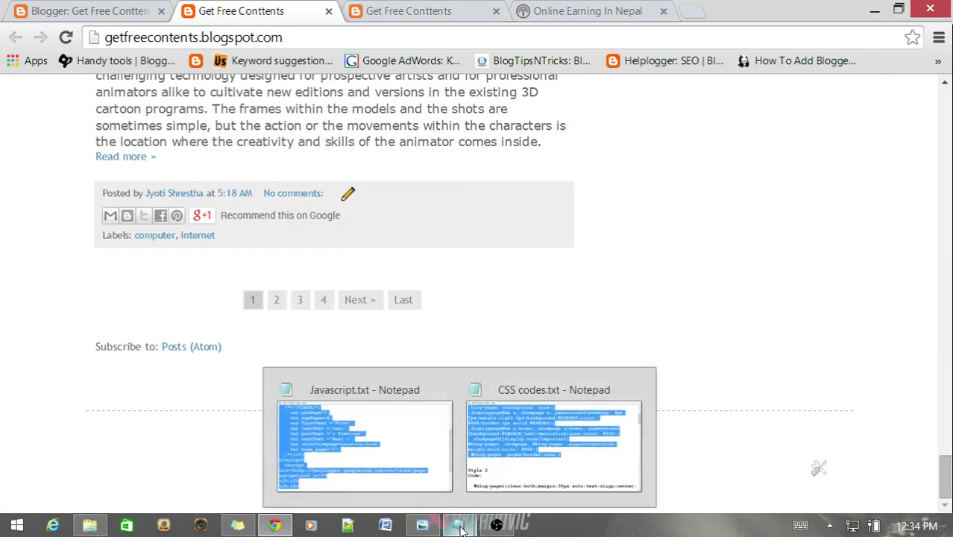
click(517, 462)
scroll(409, 367, down, 2)
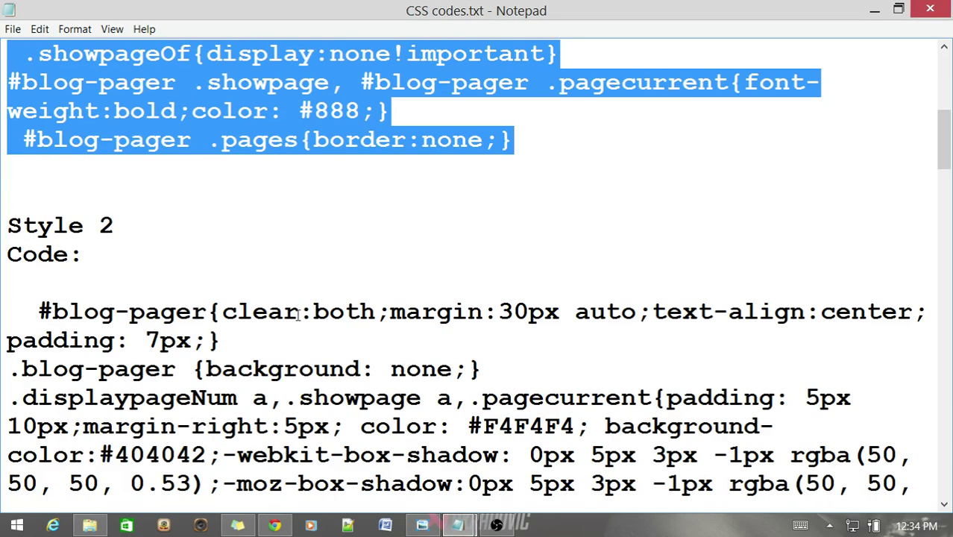
scroll(280, 314, up, 5)
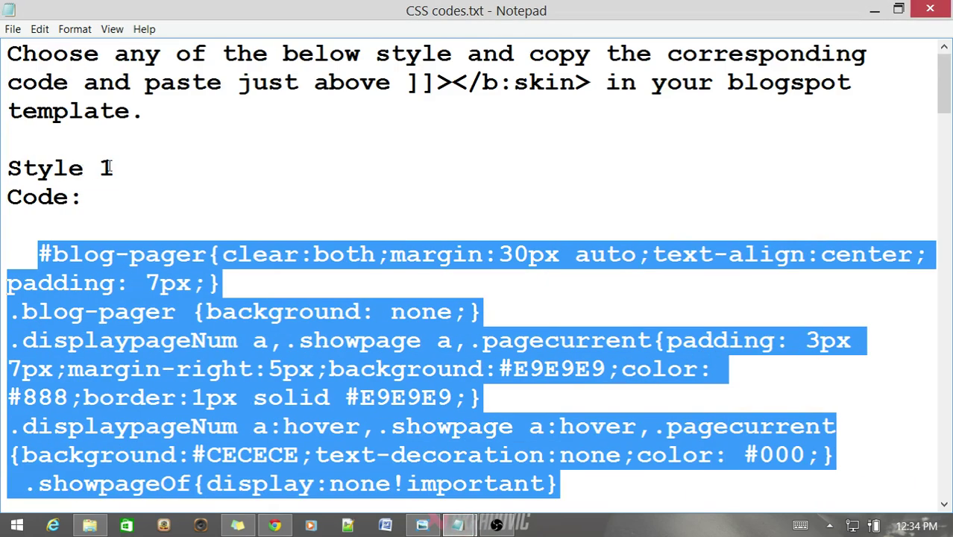
drag(112, 168, 8, 169)
scroll(138, 209, down, 4)
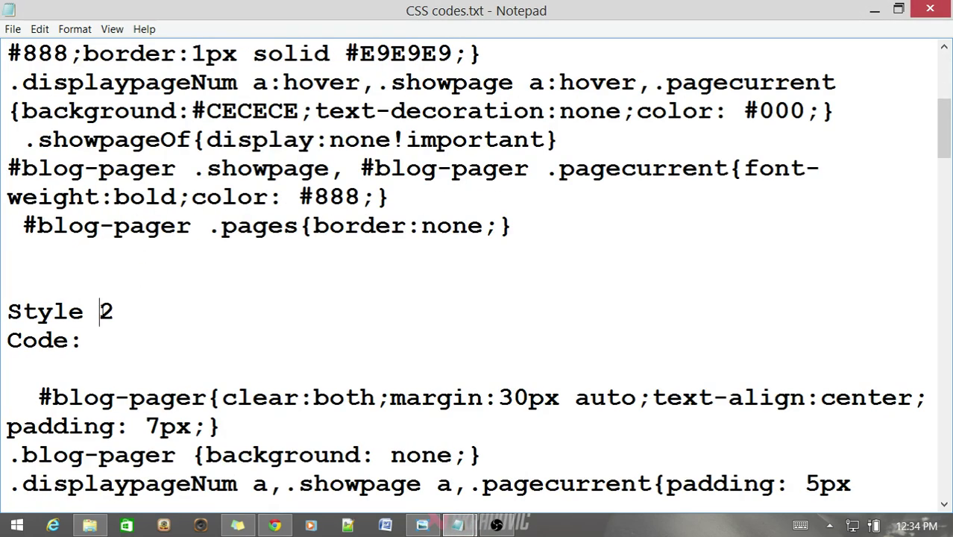
drag(101, 312, 37, 312)
scroll(131, 311, down, 3)
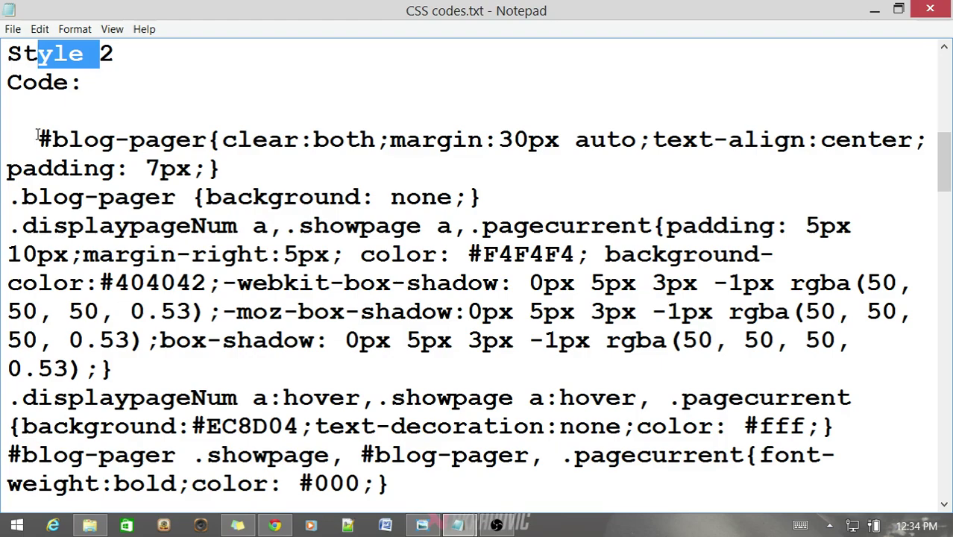
drag(37, 134, 306, 304)
click(373, 216)
scroll(373, 216, down, 9)
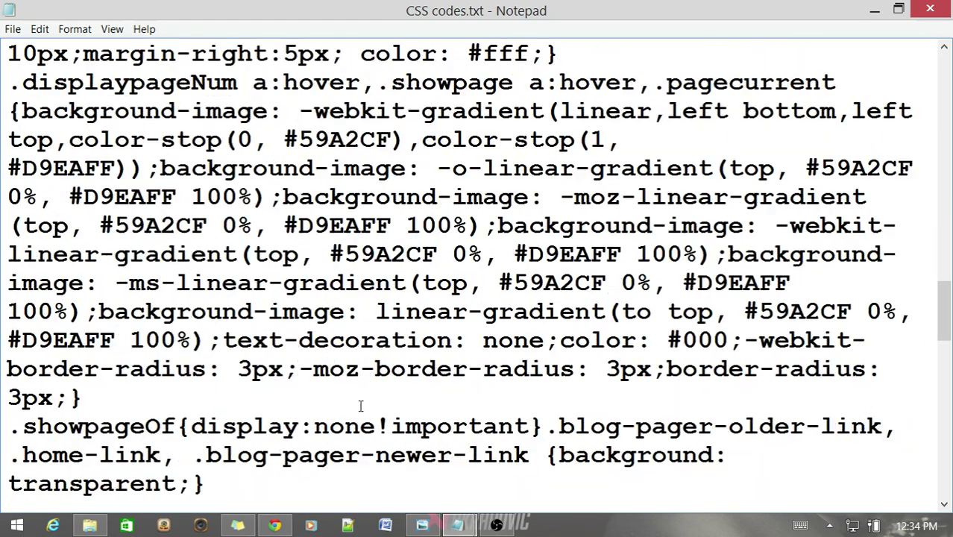
scroll(424, 380, up, 2)
key(alt+Tab)
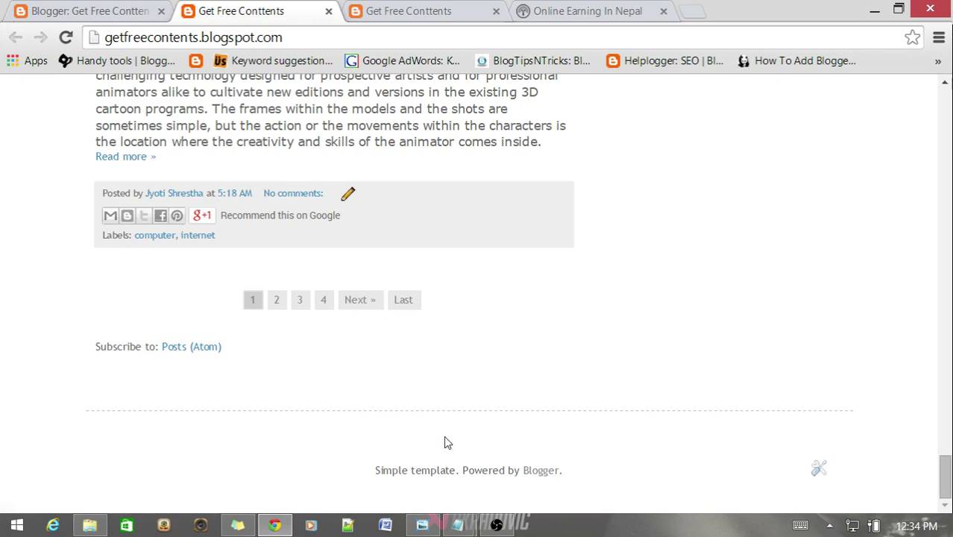
scroll(463, 428, up, 10)
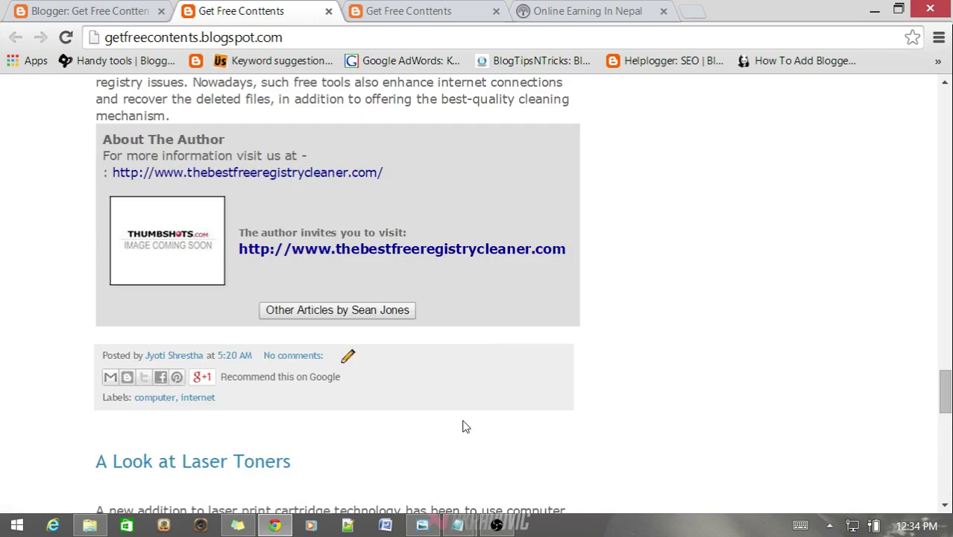
scroll(463, 428, down, 9)
mouse_move(458, 525)
click(467, 492)
scroll(566, 387, down, 5)
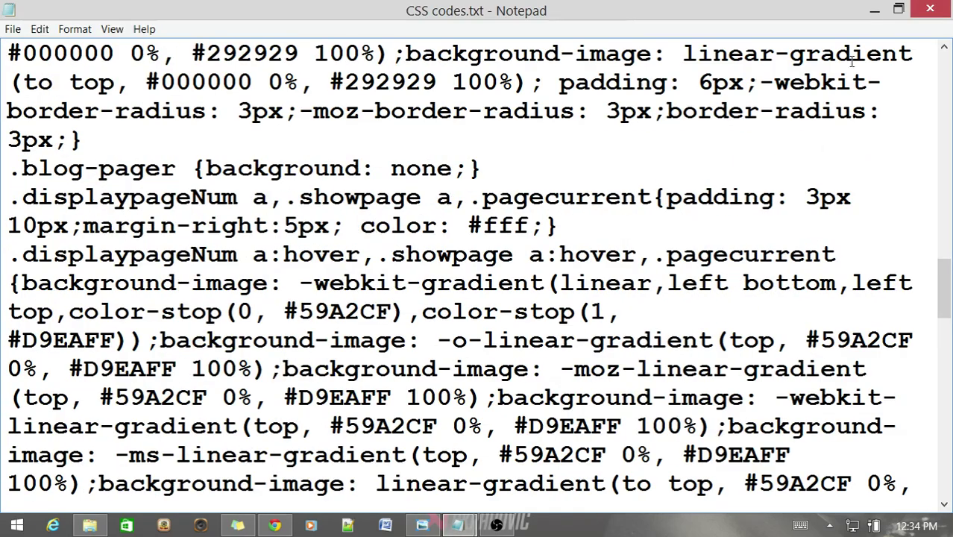
click(874, 8)
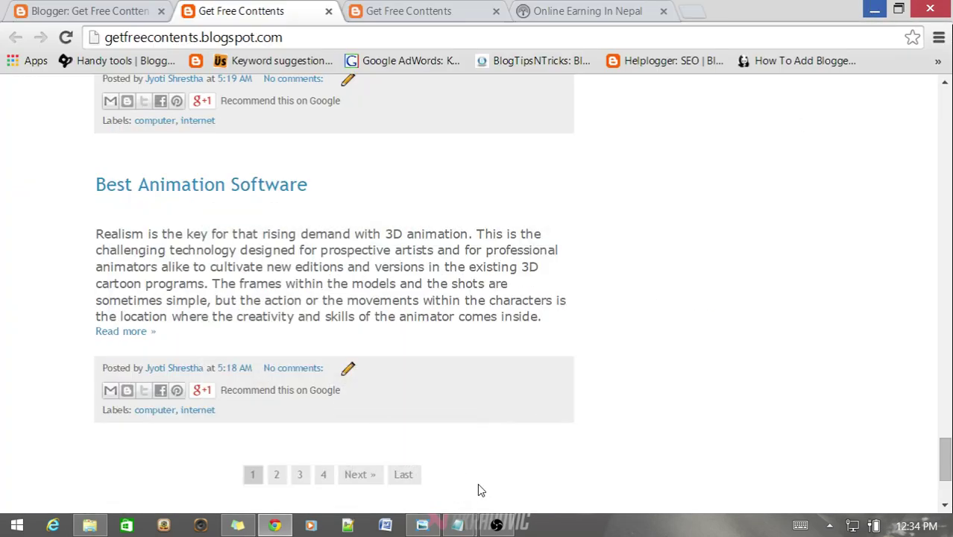
mouse_move(471, 522)
click(542, 473)
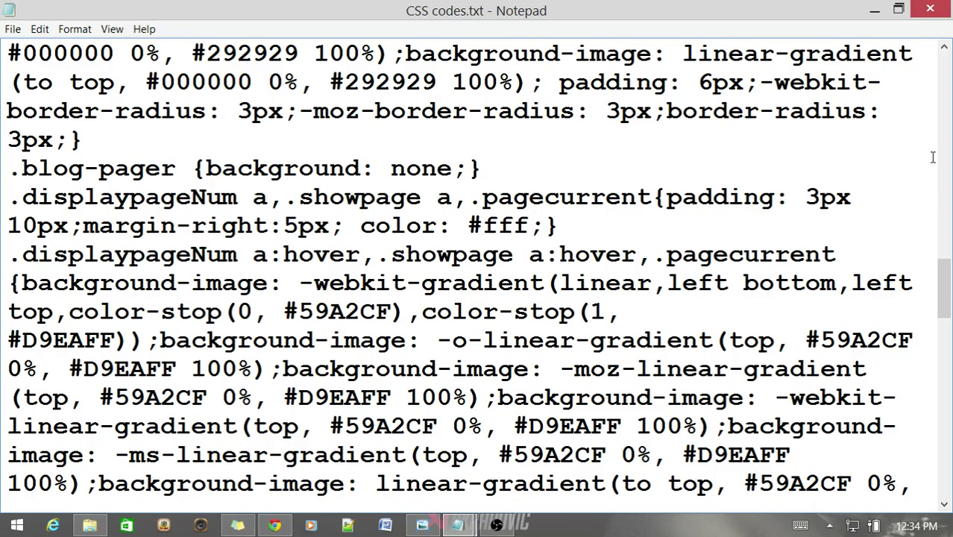
scroll(545, 259, up, 4)
scroll(546, 259, up, 10)
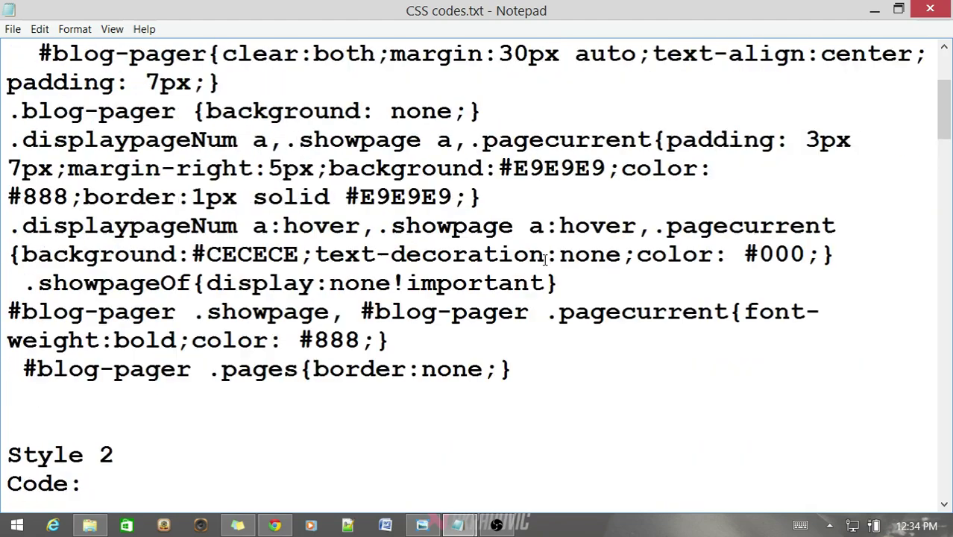
click(874, 8)
scroll(566, 358, down, 1)
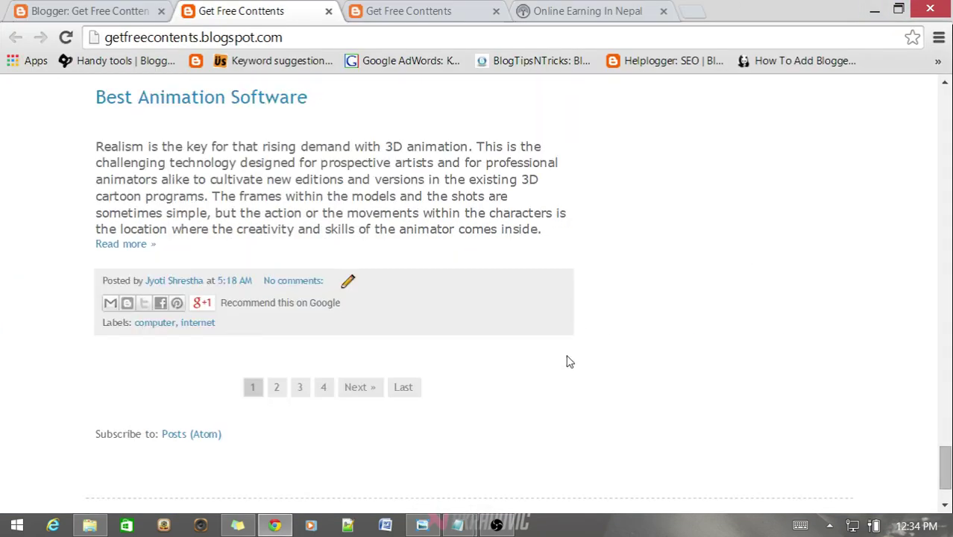
scroll(392, 334, up, 6)
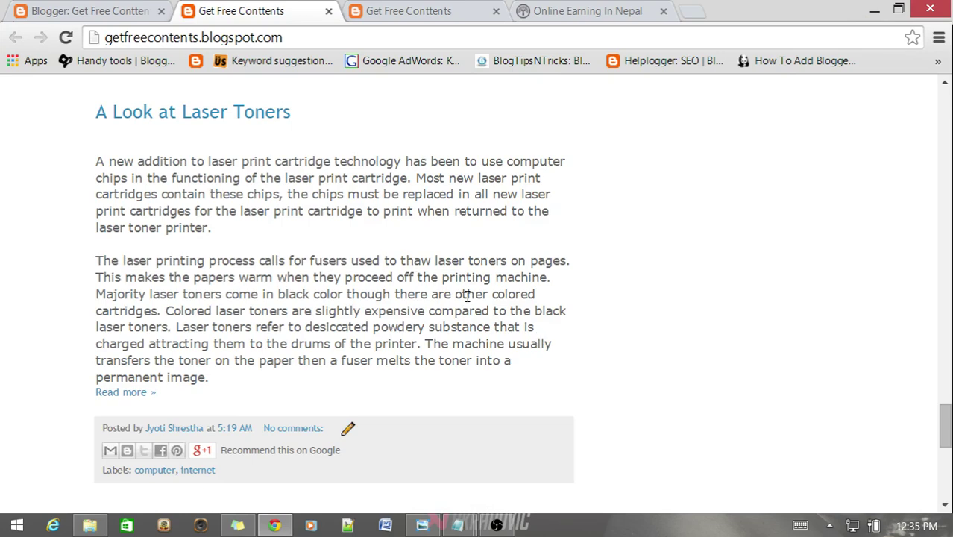
scroll(468, 296, up, 10)
scroll(445, 304, down, 9)
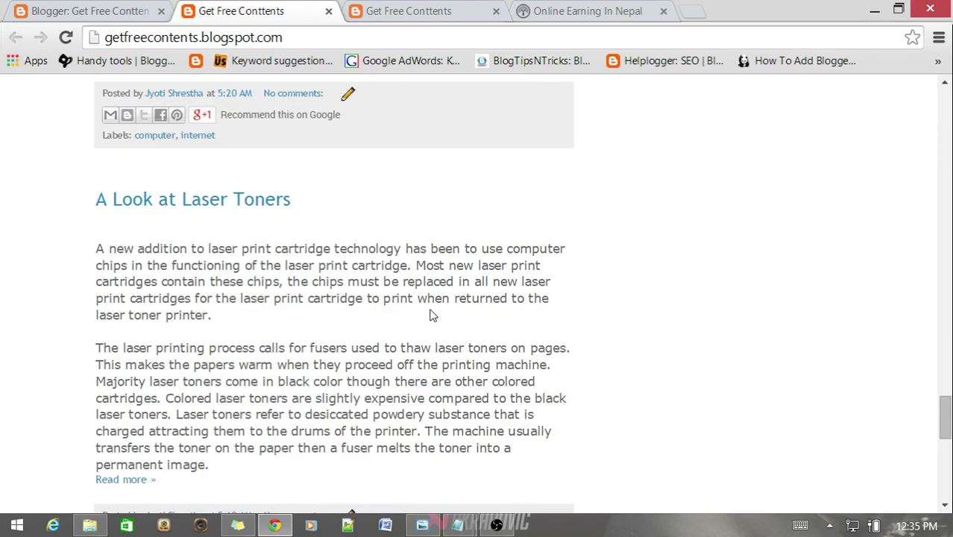